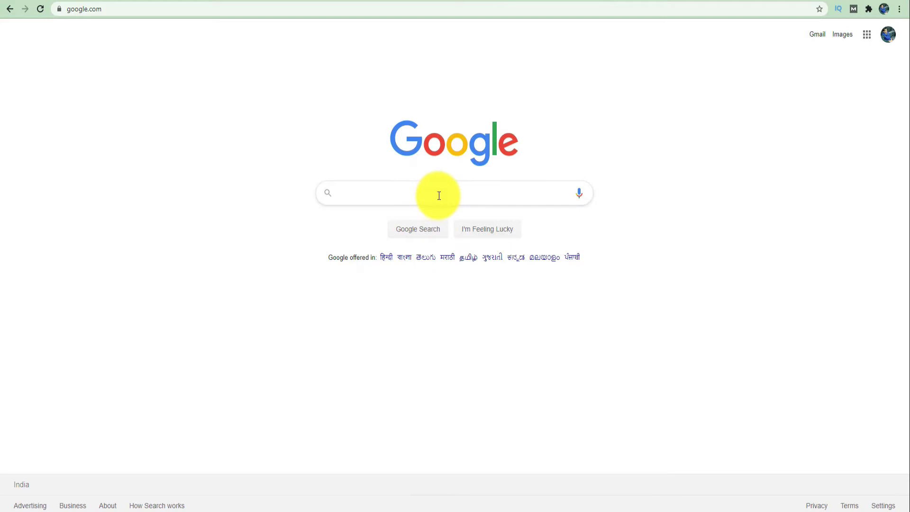
- Search Google for 'adsense' to find the Google AdSense start page
text(adsense)
key(Return)
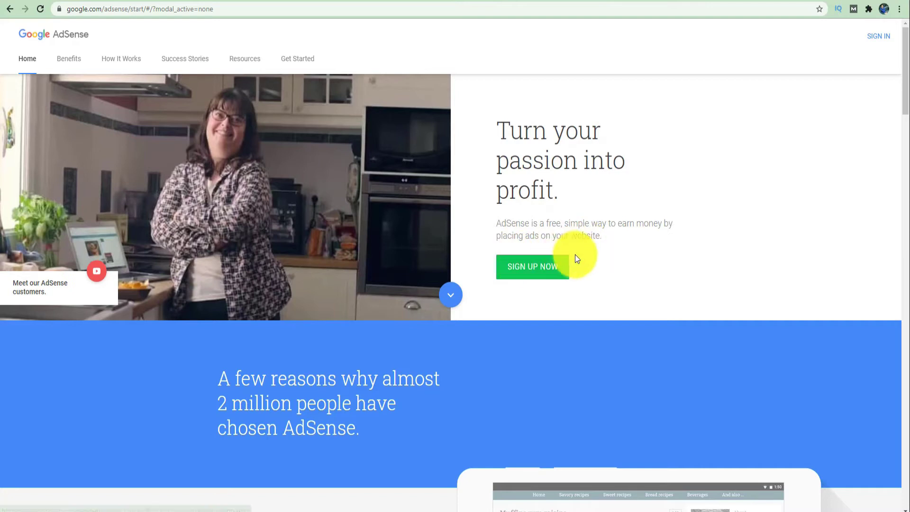
- Open the AdSense Sign Up Now form and a new blank browser tab next to it
click(542, 275)
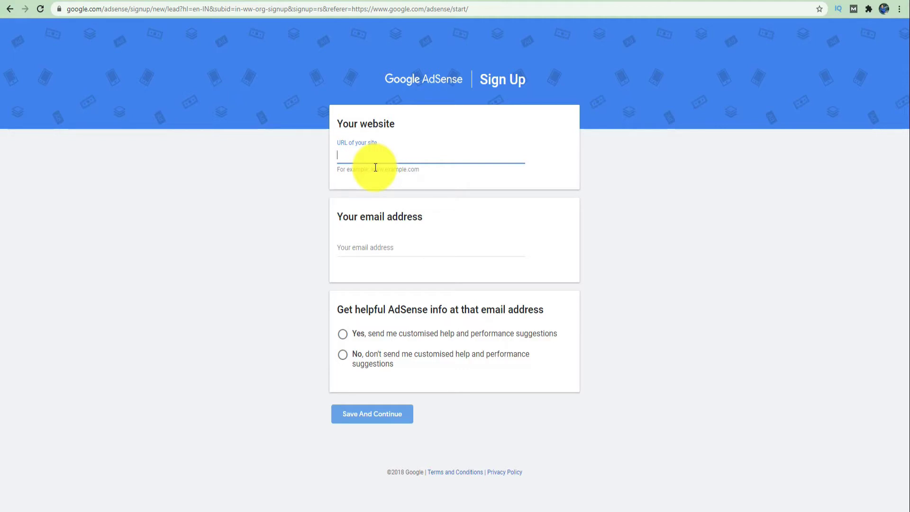
click(604, 179)
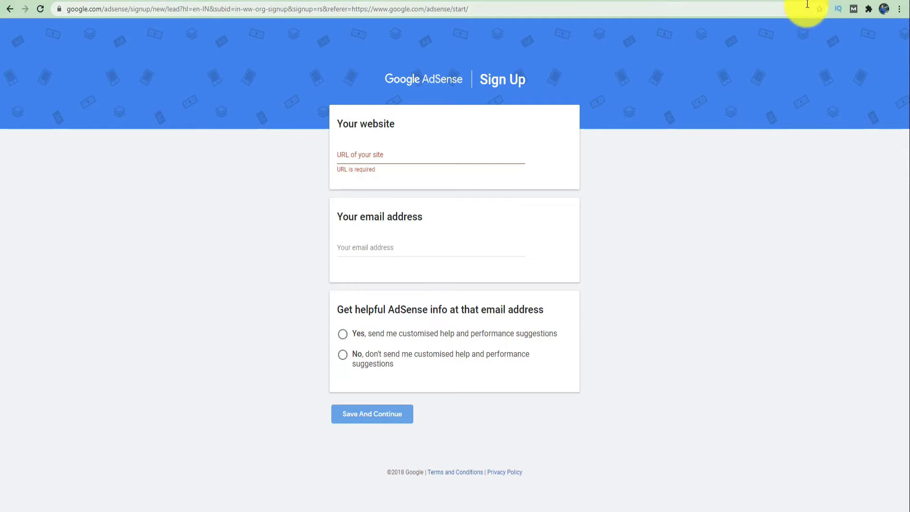
key(Tab)
key(ctrl+t)
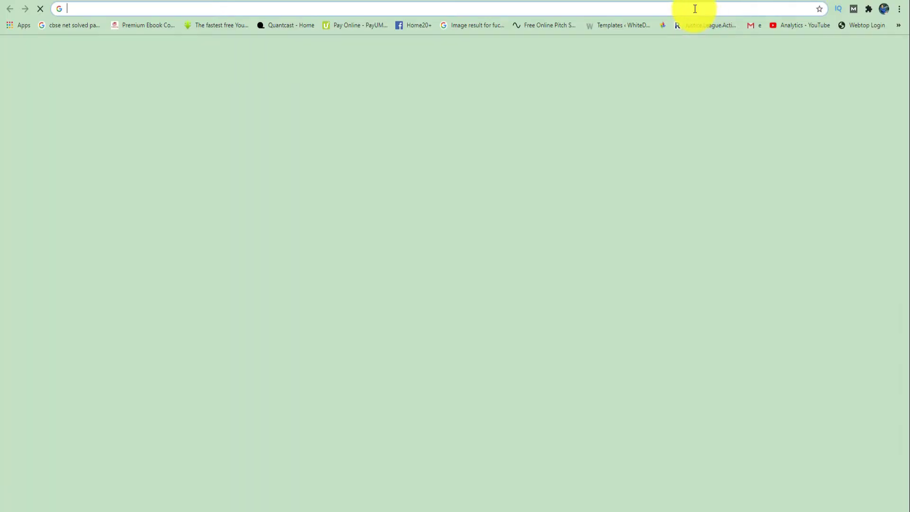
click(695, 9)
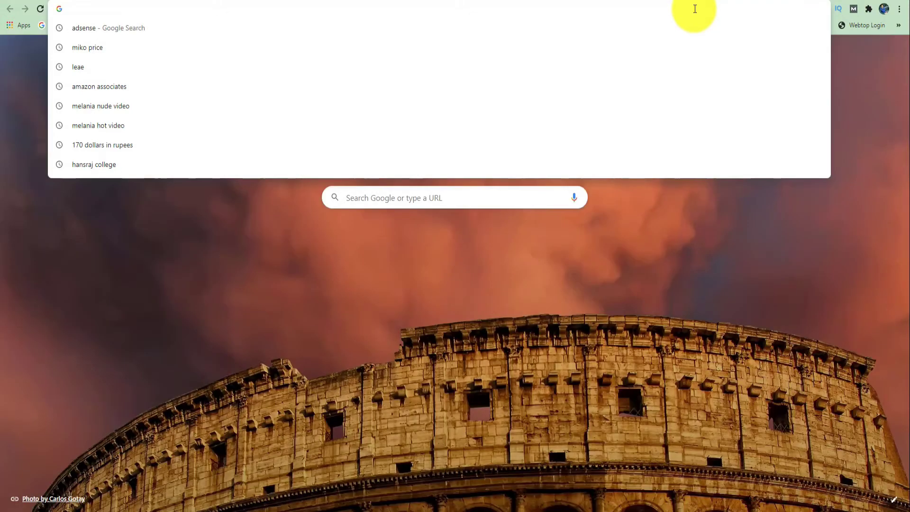
text(ship)
key(Right)
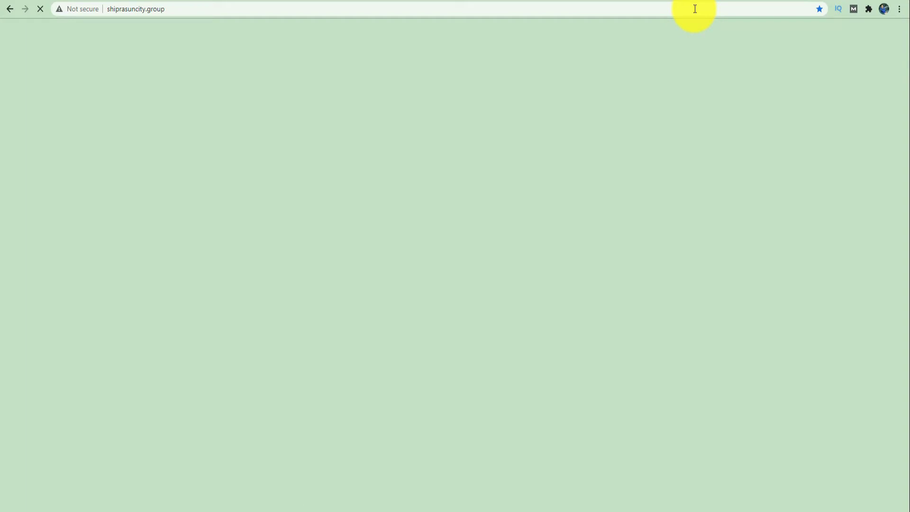
click(694, 9)
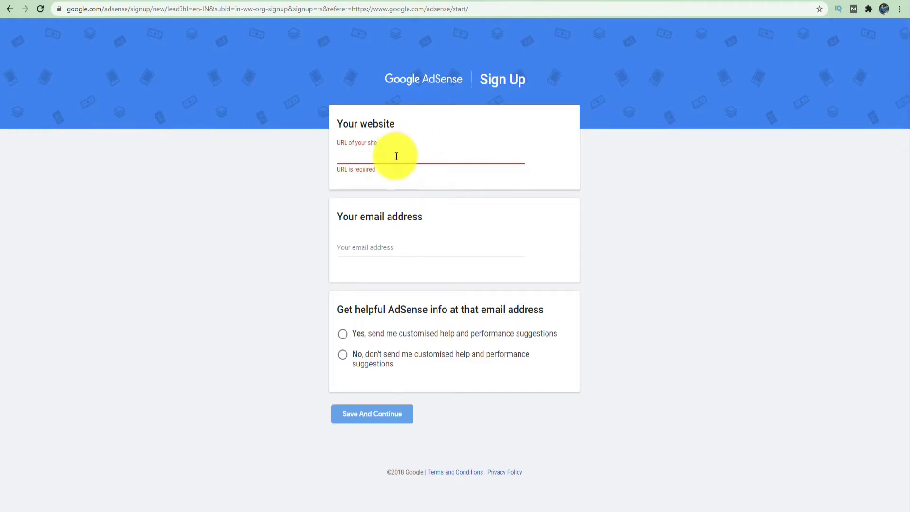
click(397, 153)
text(http://shiprasuncitygroup/)
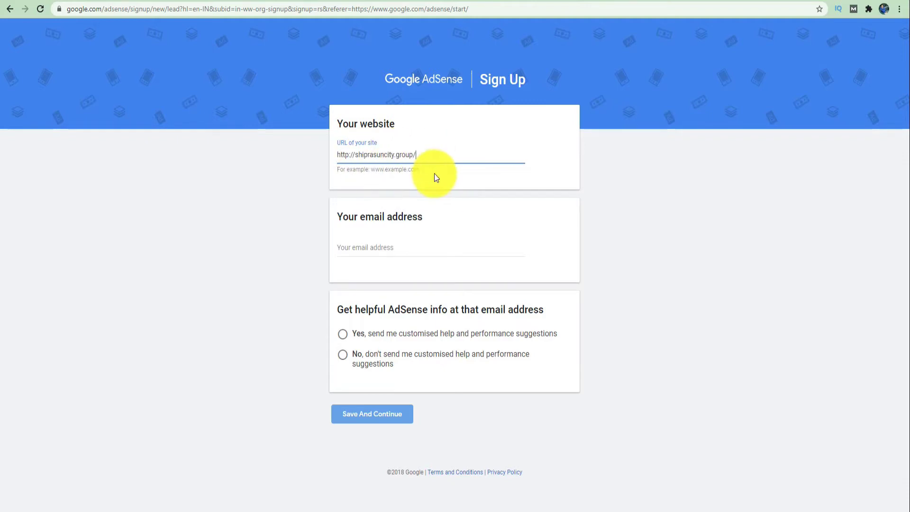
- Fill in the saved account e-mail, answer No to help suggestions, and submit the sign-up form
click(387, 246)
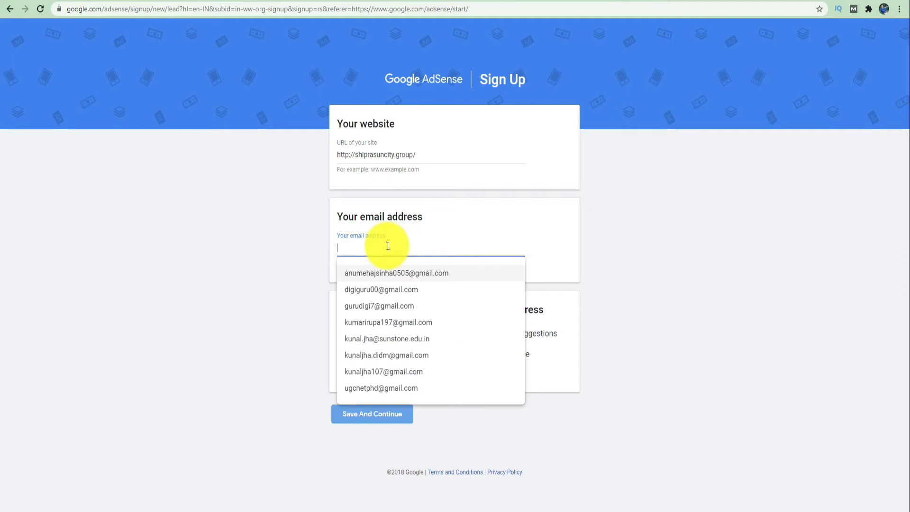
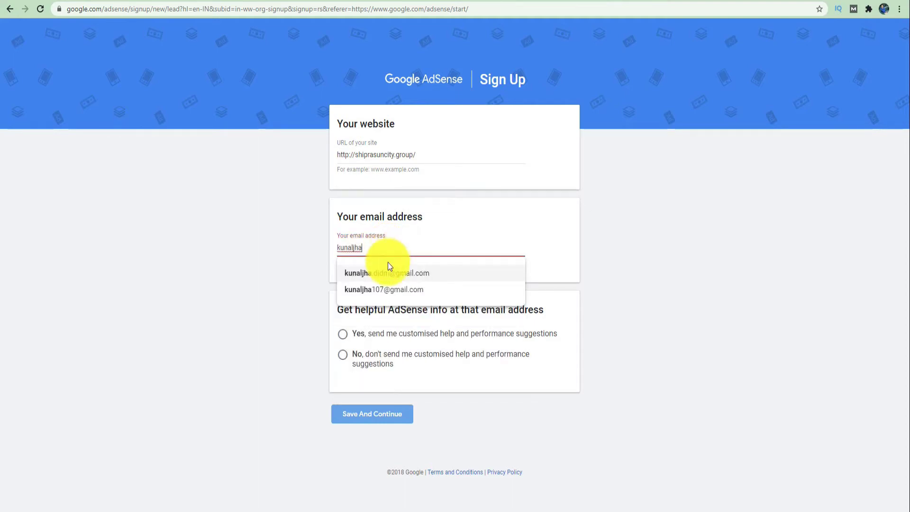
click(392, 290)
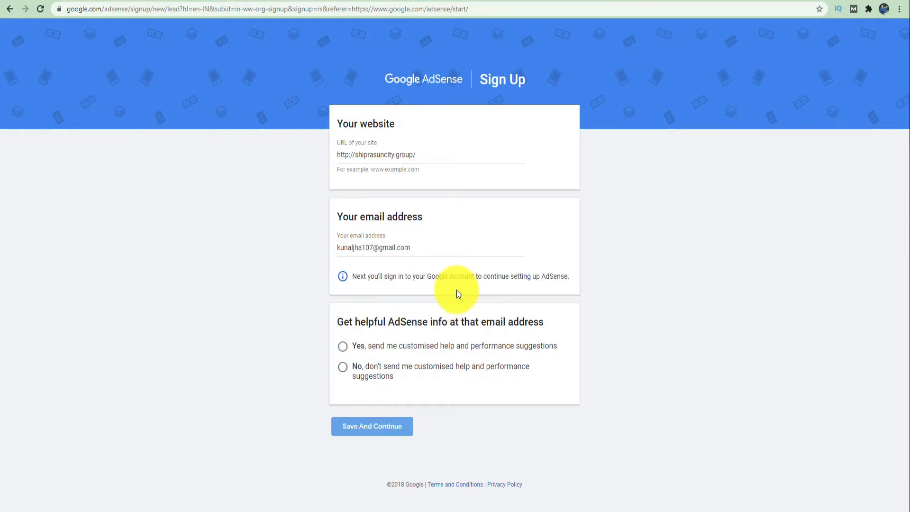
click(344, 367)
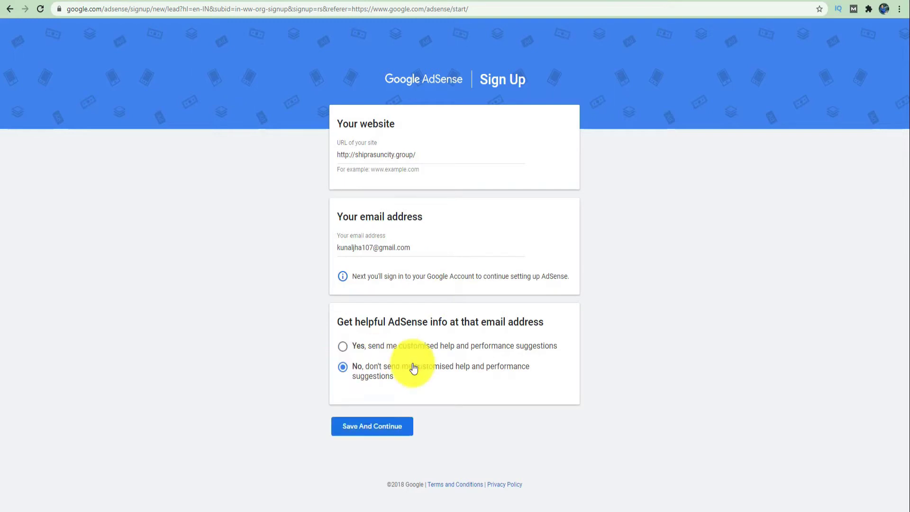
click(361, 429)
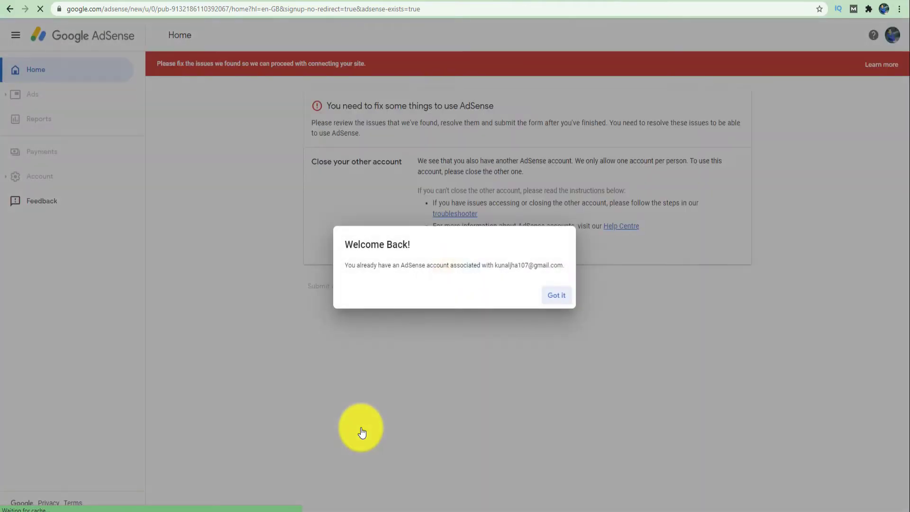
- Dismiss Welcome Back, confirm the other account is closed, and submit the AdSense application
click(558, 298)
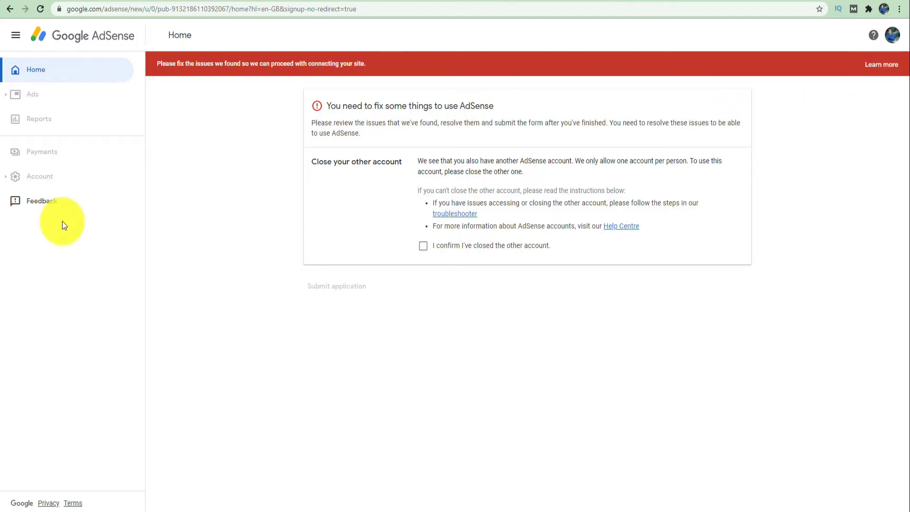
click(423, 246)
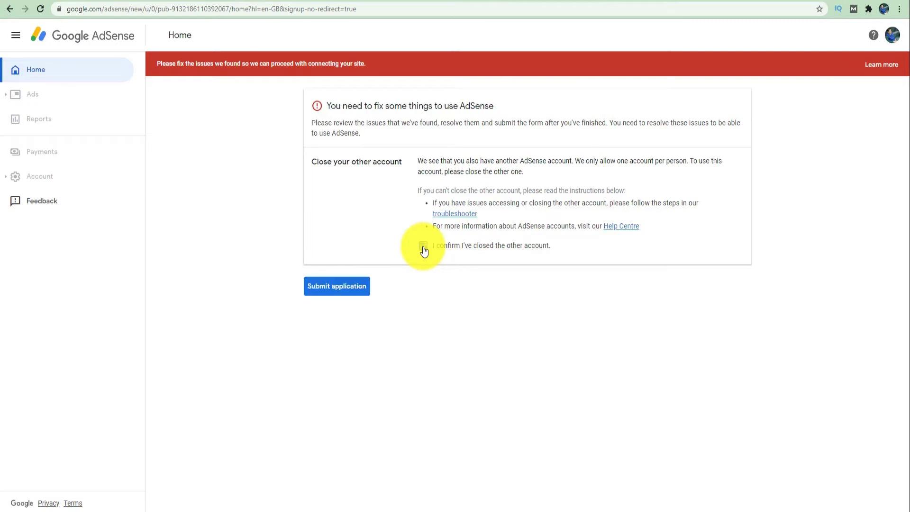
click(341, 287)
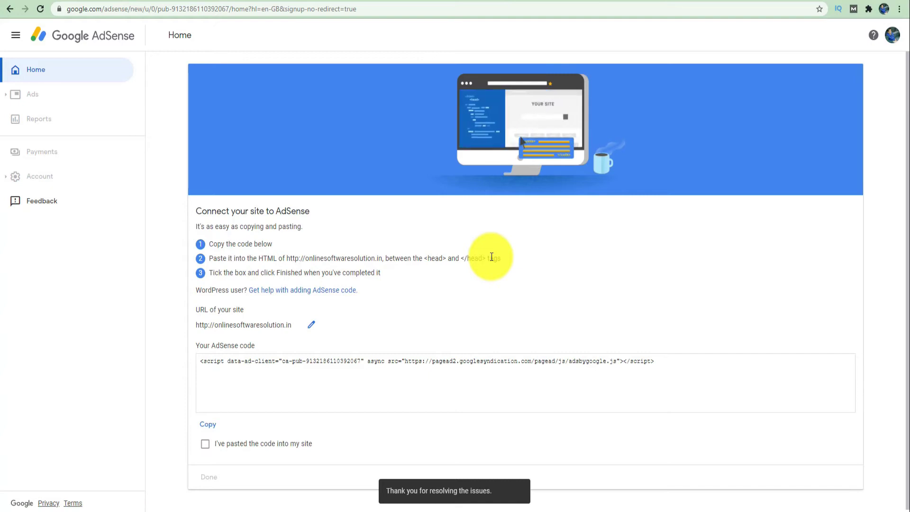
- Select the whole script tag in the Your AdSense code box
scroll(623, 293, down, 1)
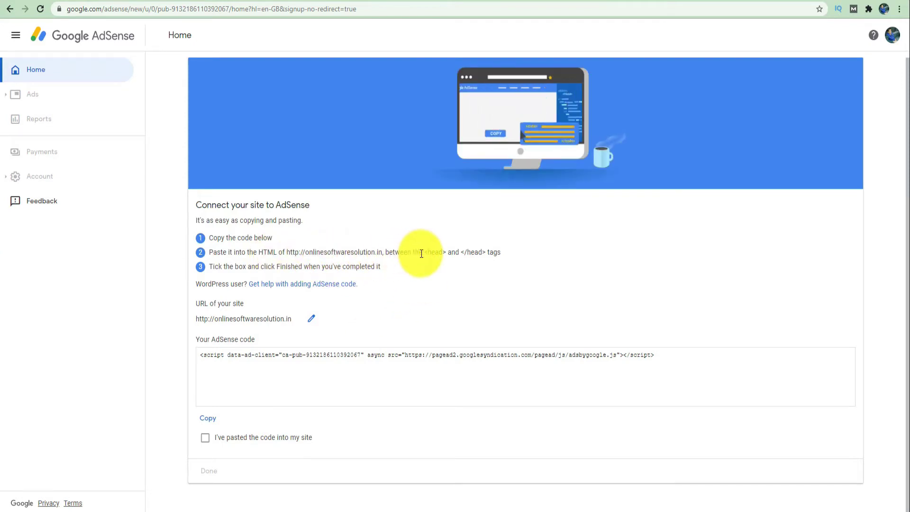
drag(423, 253, 501, 255)
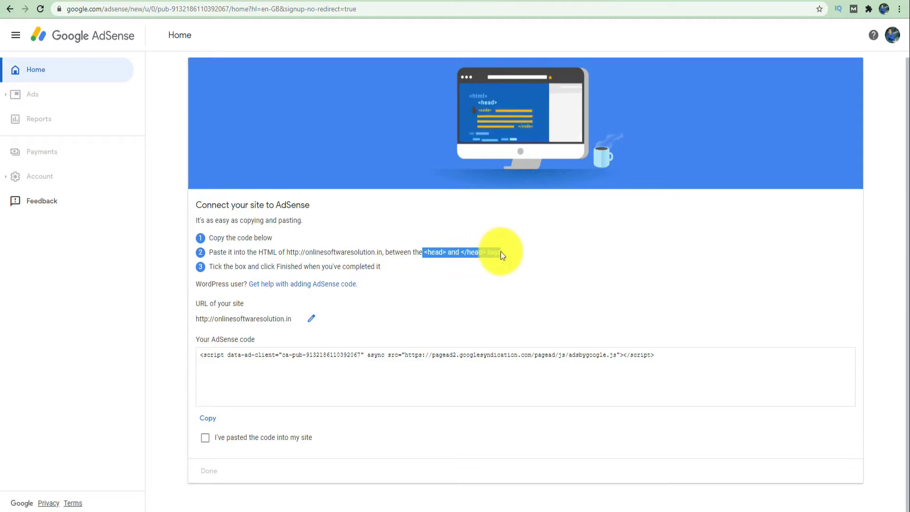
click(503, 361)
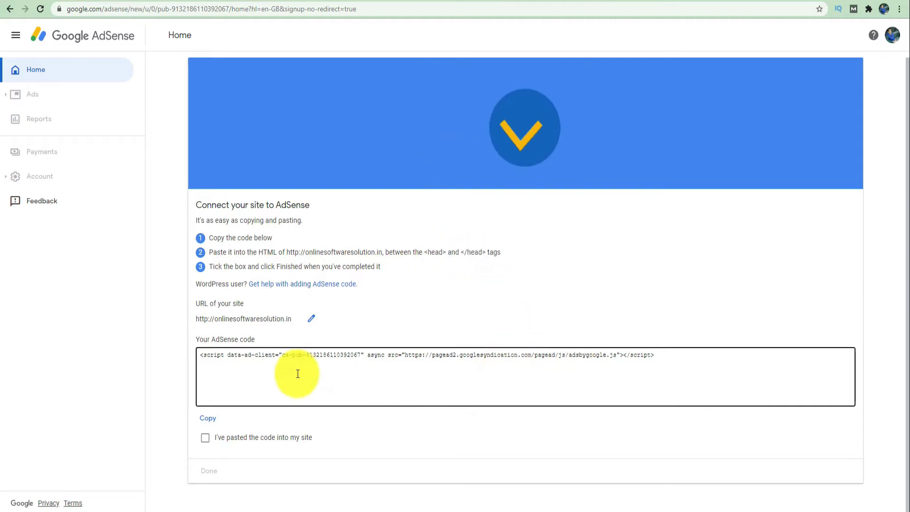
drag(666, 360, 197, 356)
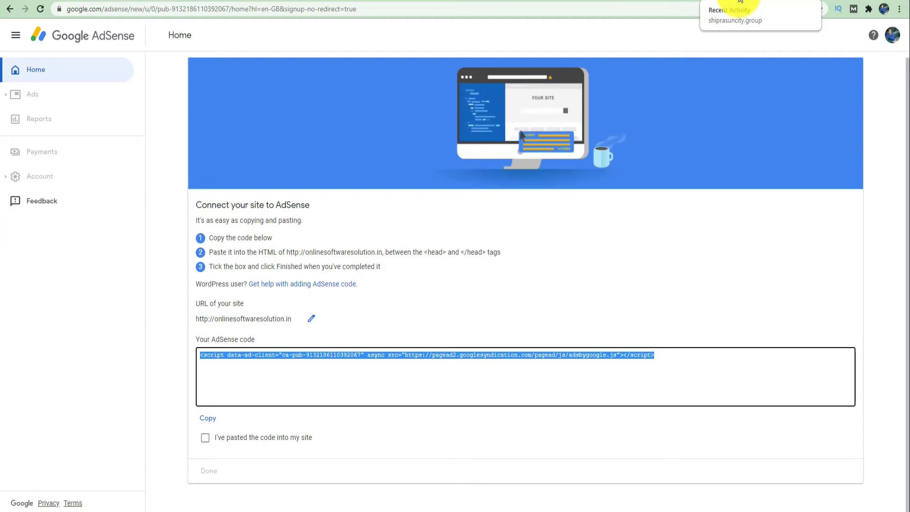
- Go to shiprasuncity.group/wp-admin in the site's tab
click(741, 1)
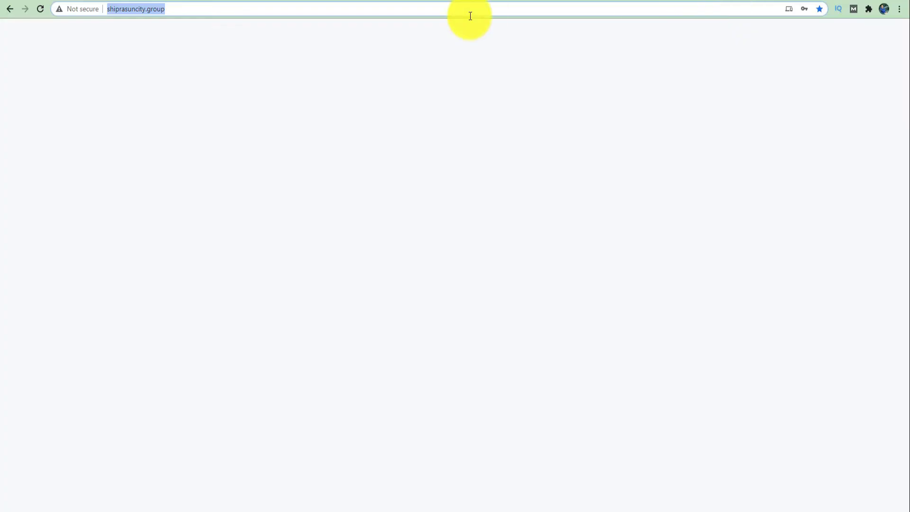
click(425, 10)
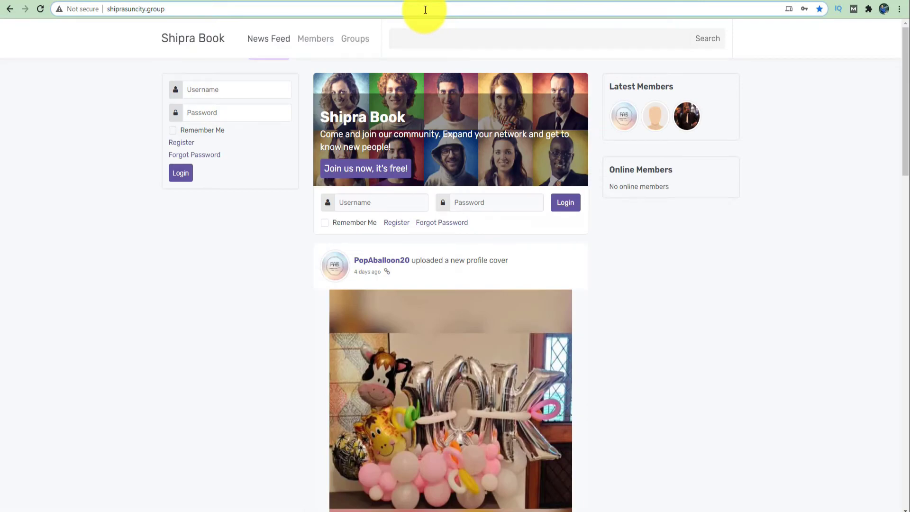
text(/)
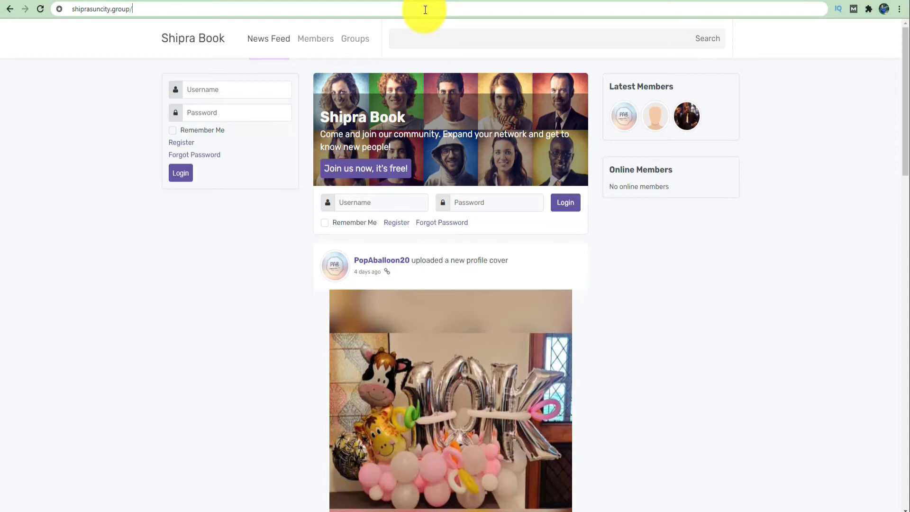
text(wp-admin)
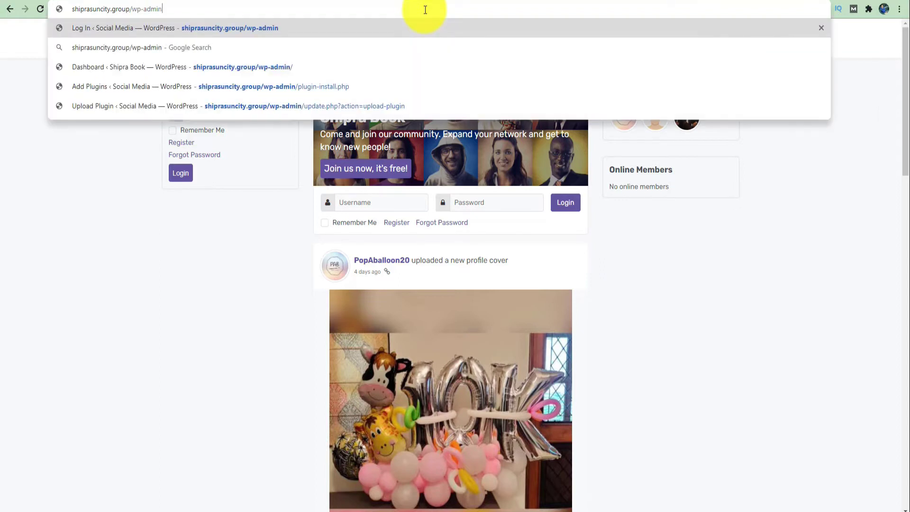
key(Return)
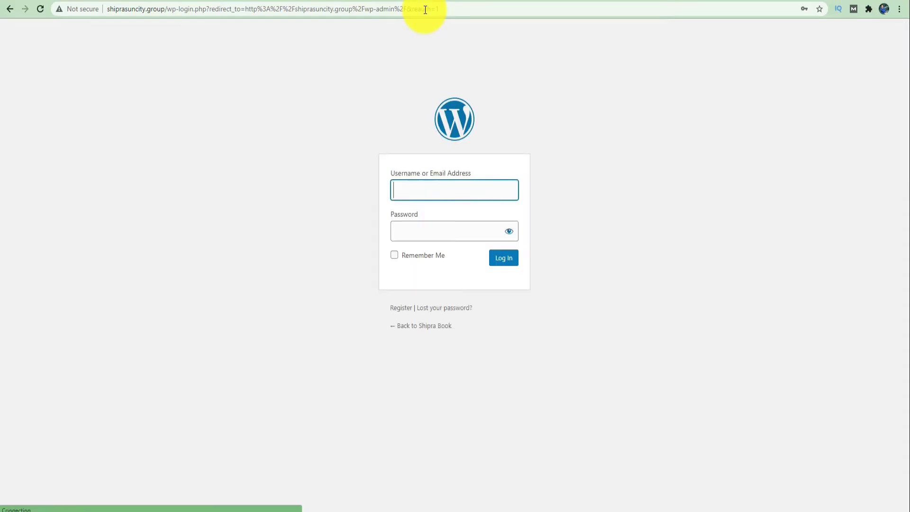
- Log in with the saved WordPress credentials and dismiss the PeepSo update notice
click(465, 195)
click(454, 216)
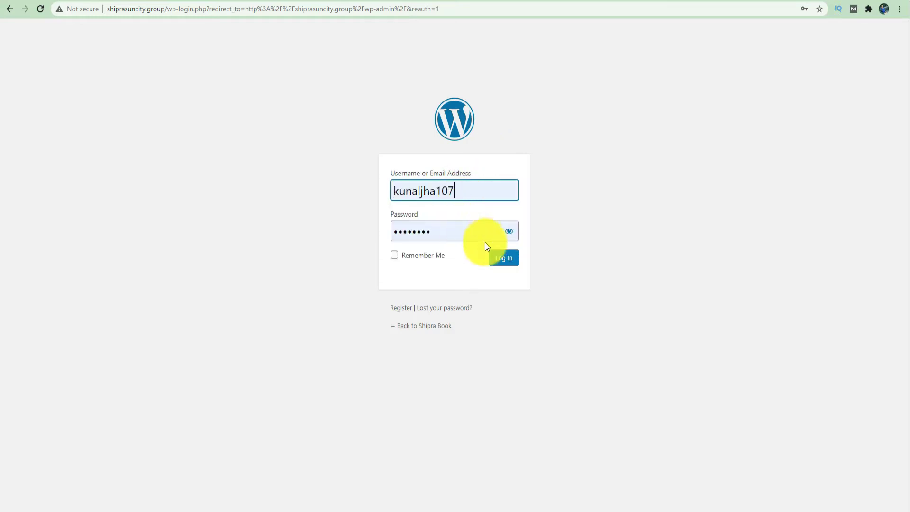
click(504, 259)
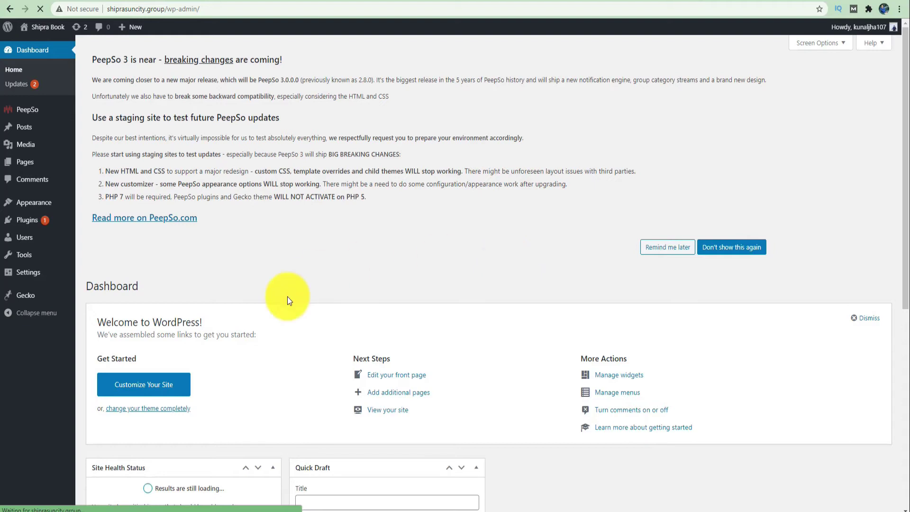
click(745, 253)
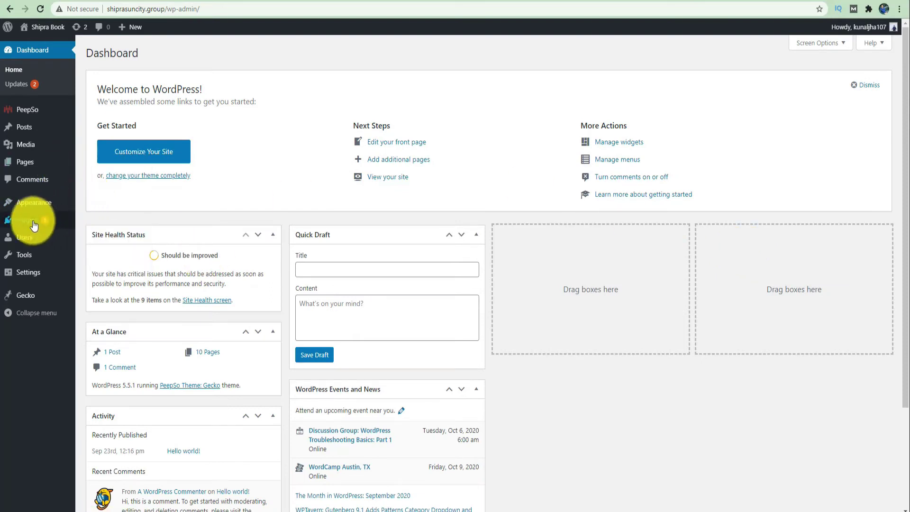
mouse_move(22, 227)
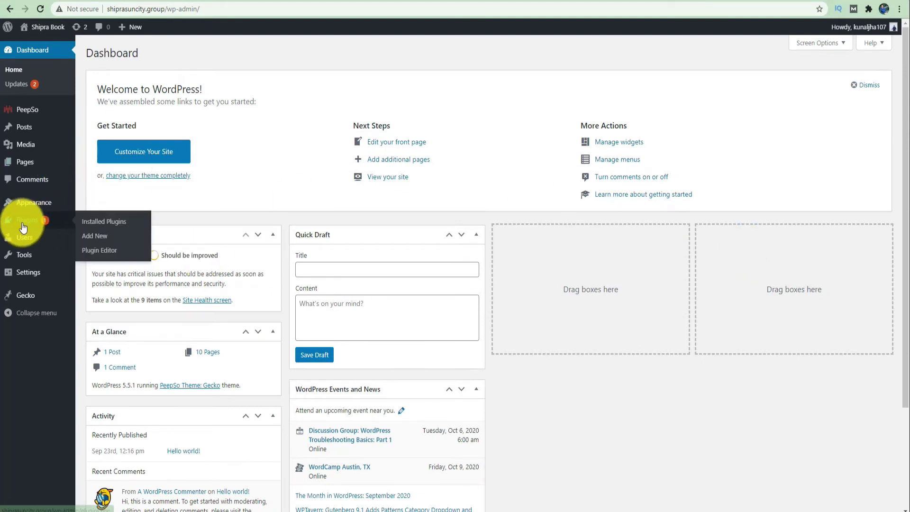
- Search Add New plugins for 'header and footer', then install and activate Insert Headers and Footers
click(97, 238)
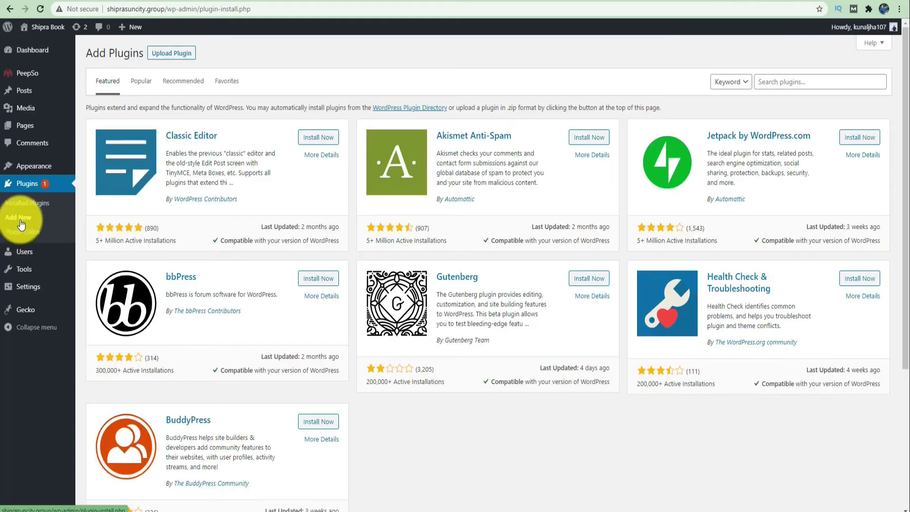
click(789, 80)
text(header and footer)
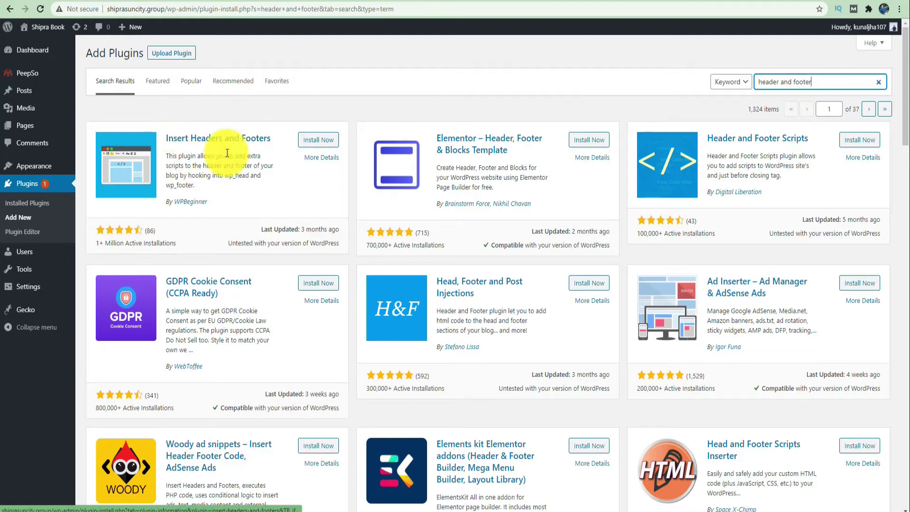
click(320, 141)
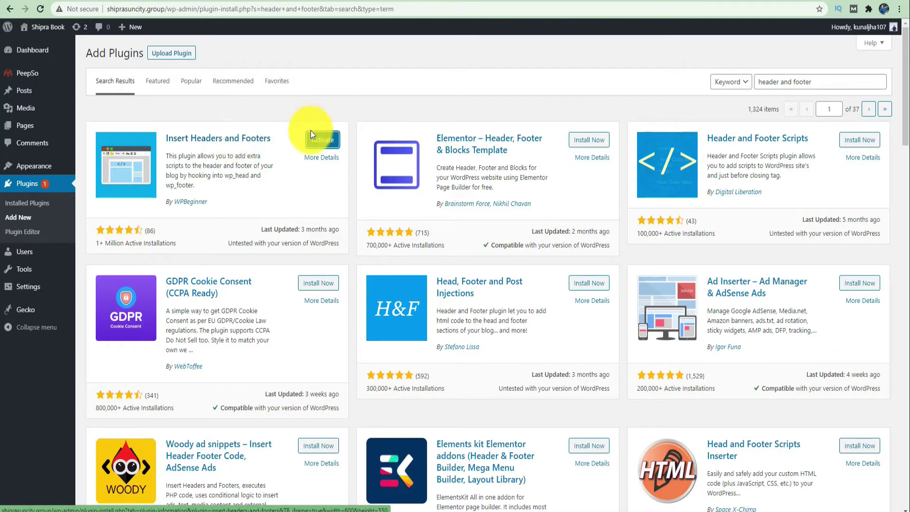
click(321, 141)
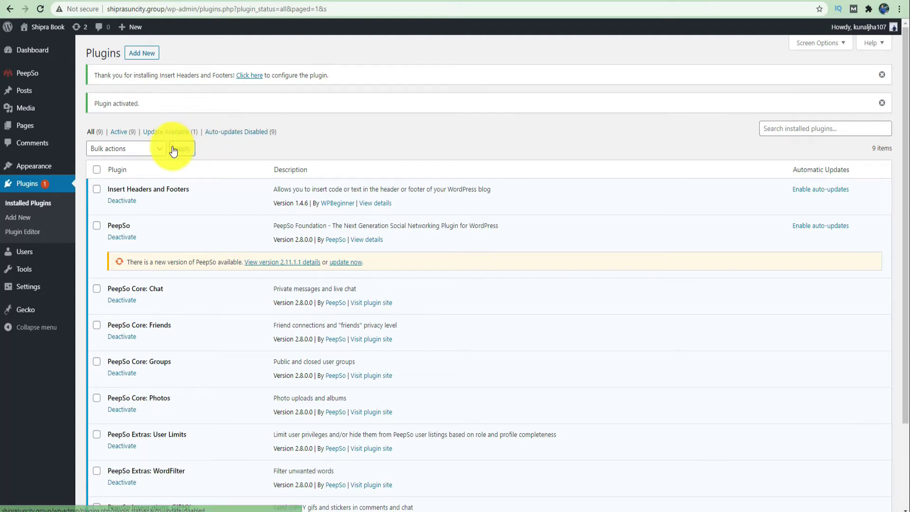
- Paste the AdSense script into Scripts in Header under Insert Headers and Footers and save
scroll(144, 195, down, 1)
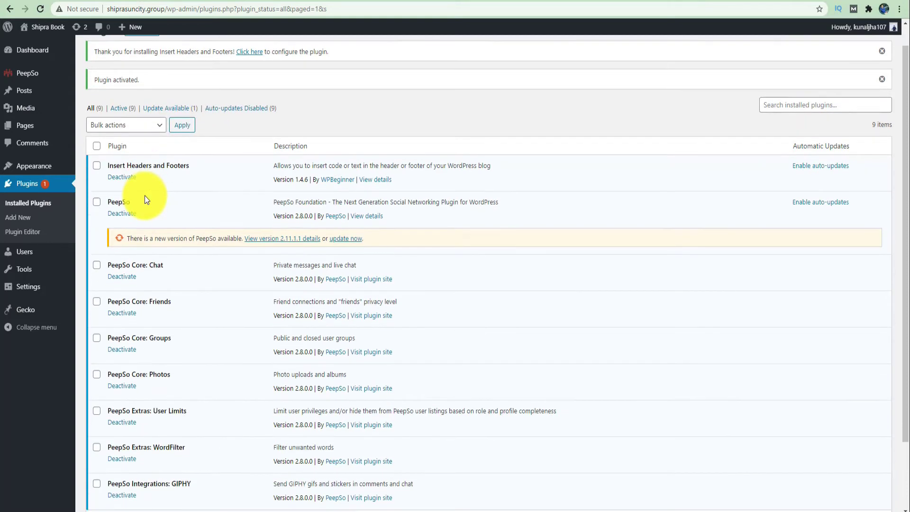
mouse_move(24, 290)
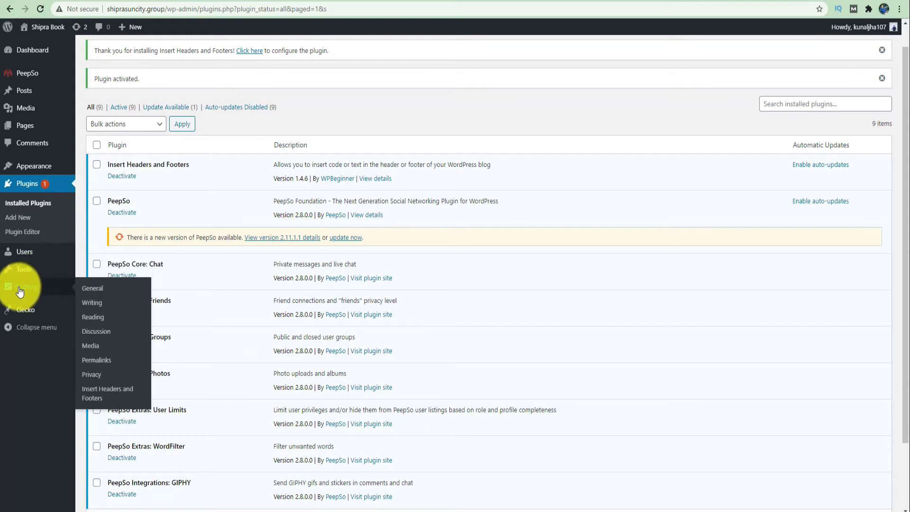
click(106, 397)
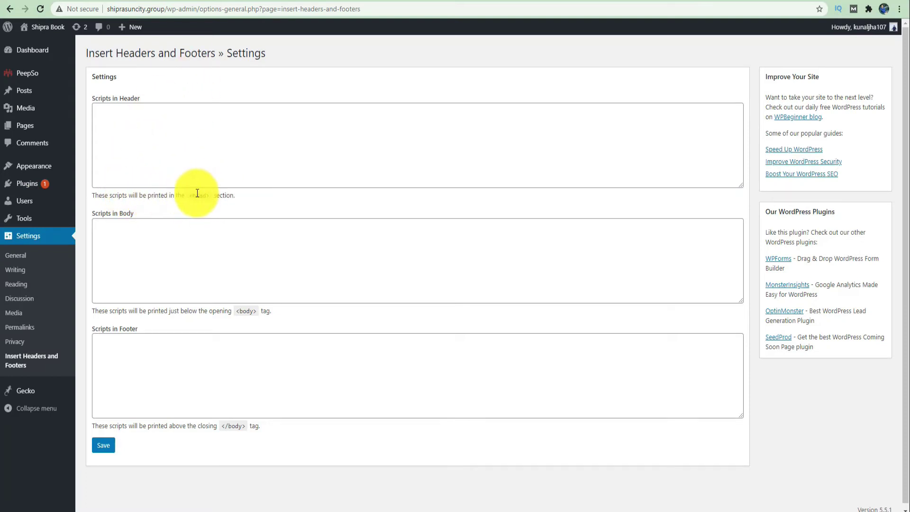
click(206, 130)
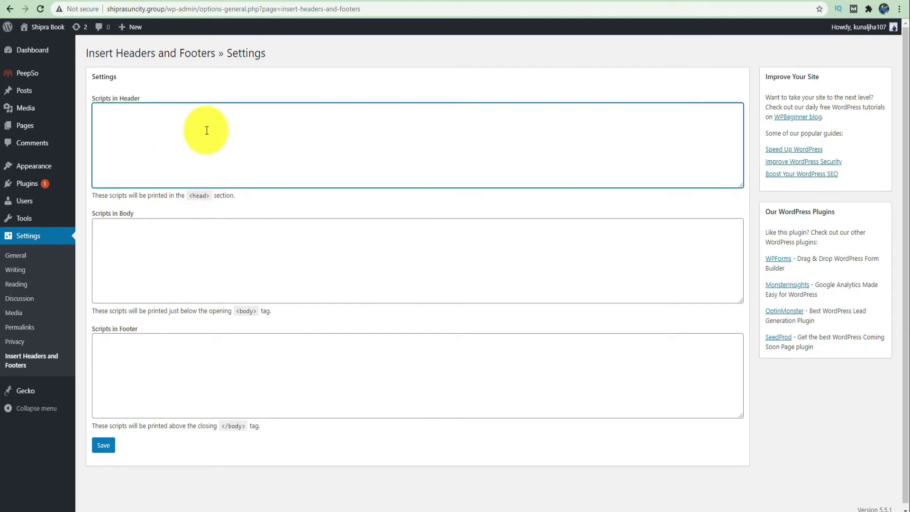
key(ctrl+v)
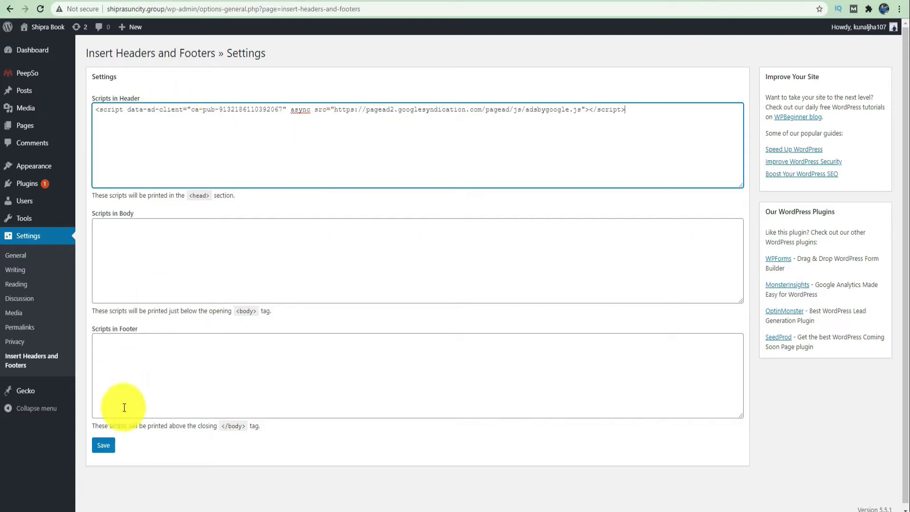
click(103, 446)
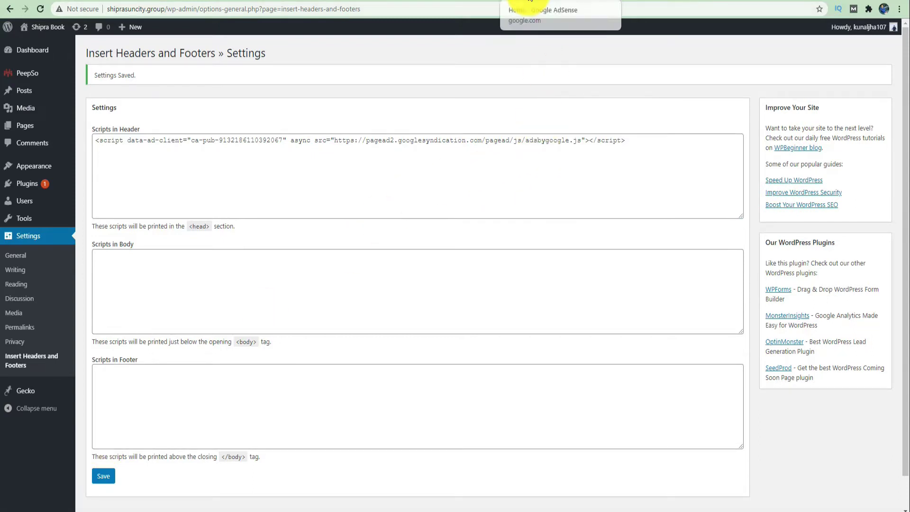
click(530, 0)
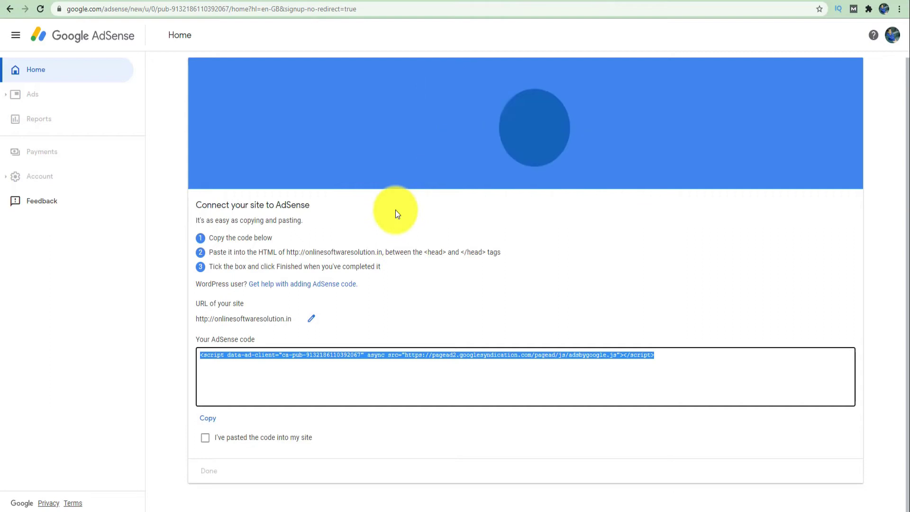
- Confirm the AdSense code is pasted into the site, finish, and continue without checking it
click(207, 442)
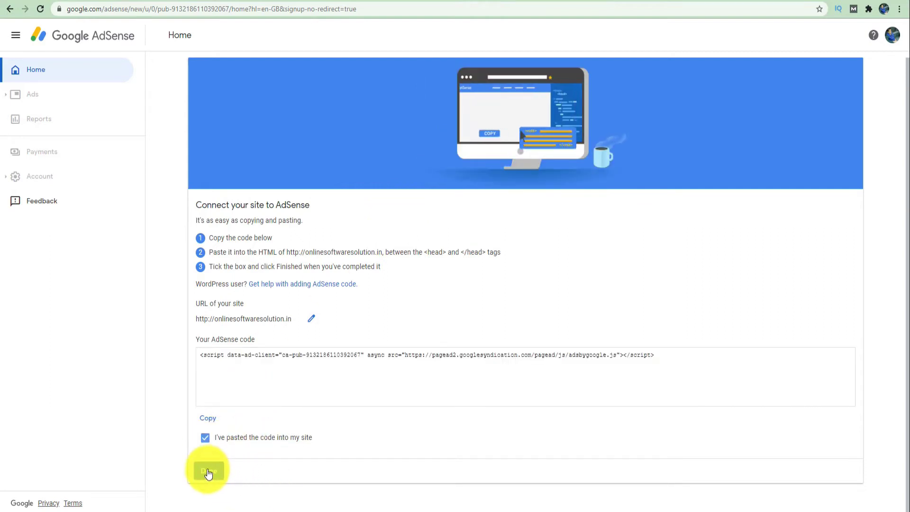
click(208, 471)
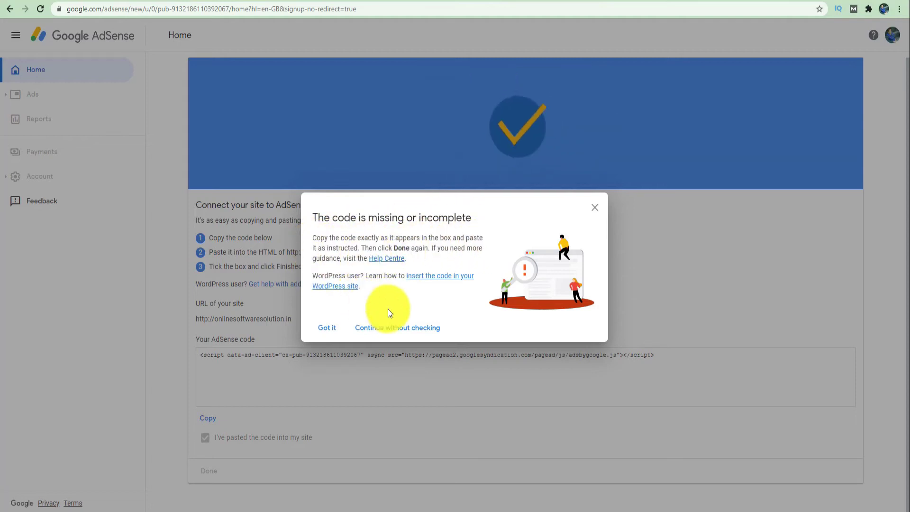
click(400, 332)
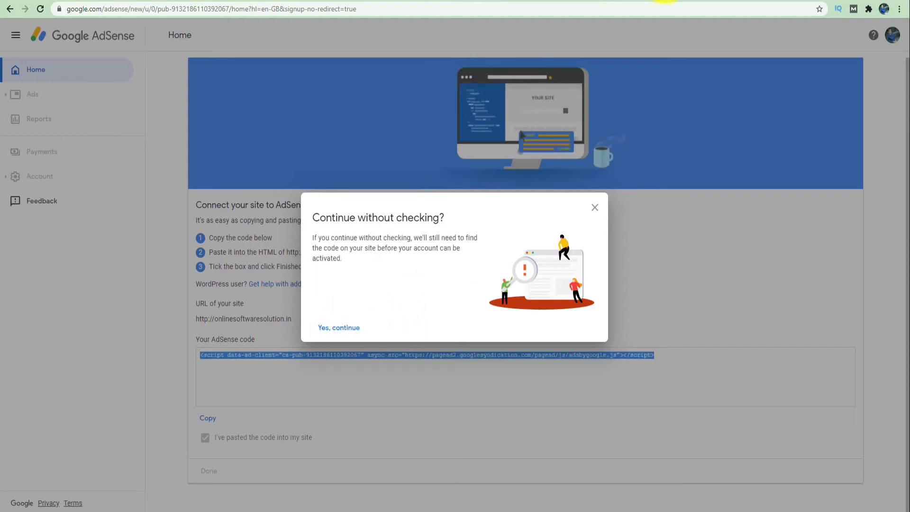
click(757, 1)
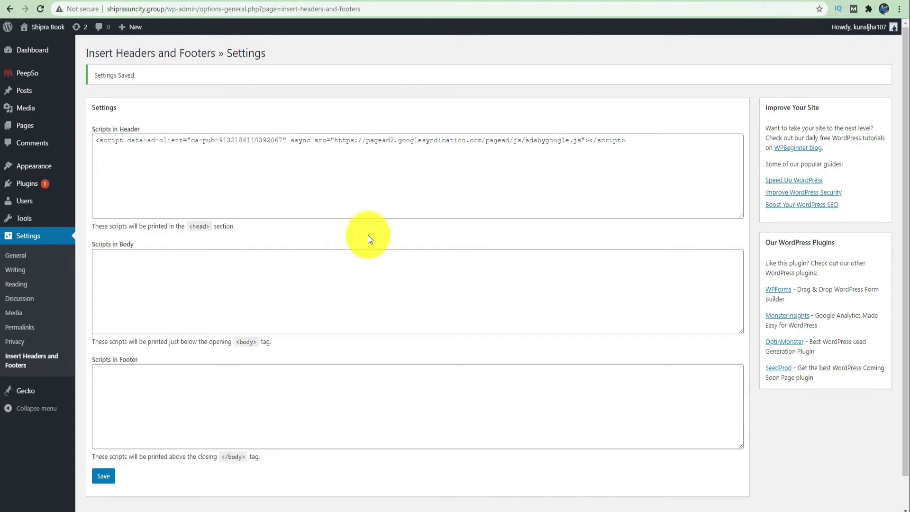
- Paste the AdSense script into Scripts in Body and save the Insert Headers and Footers settings
click(275, 285)
key(ctrl+v)
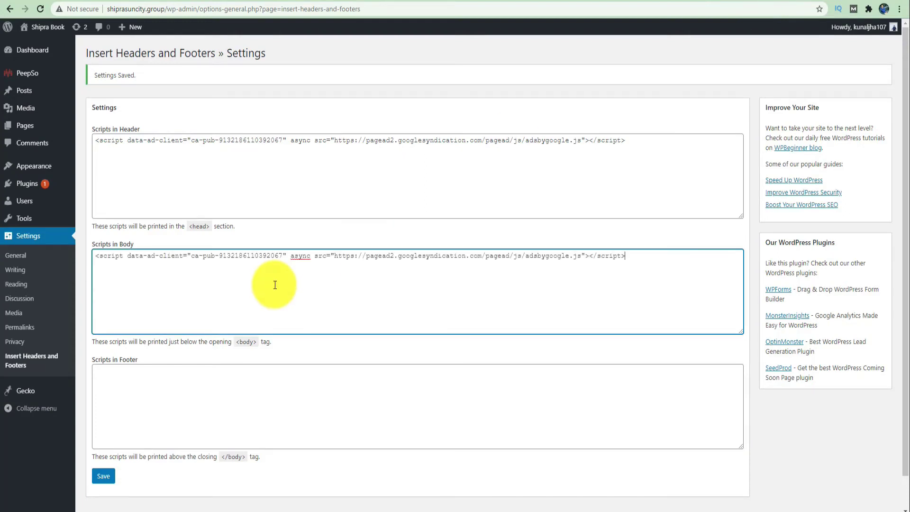
click(103, 475)
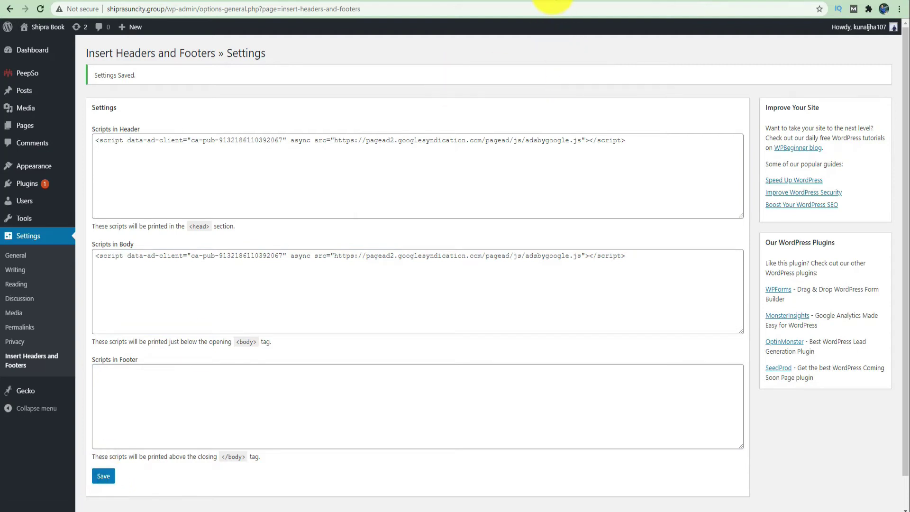
- Confirm 'Yes, continue' in AdSense, expand and collapse Show code, then reload the Home page
click(552, 2)
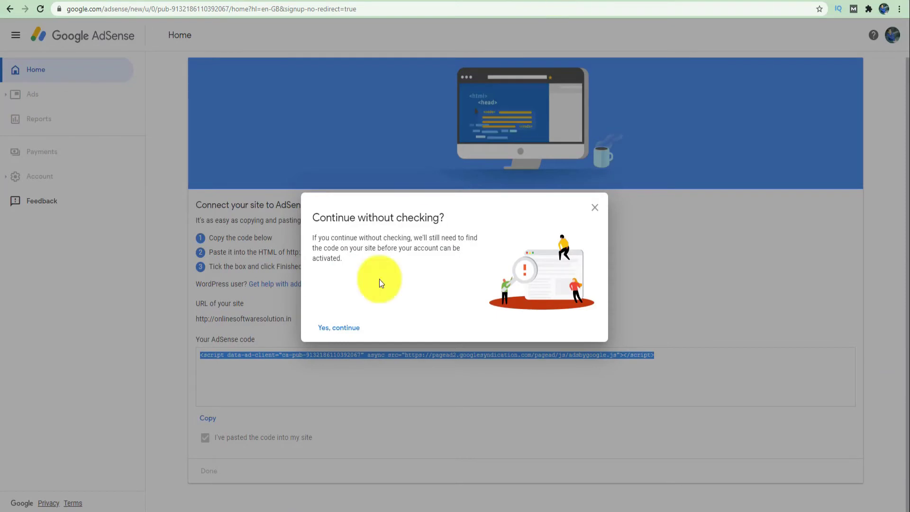
click(336, 333)
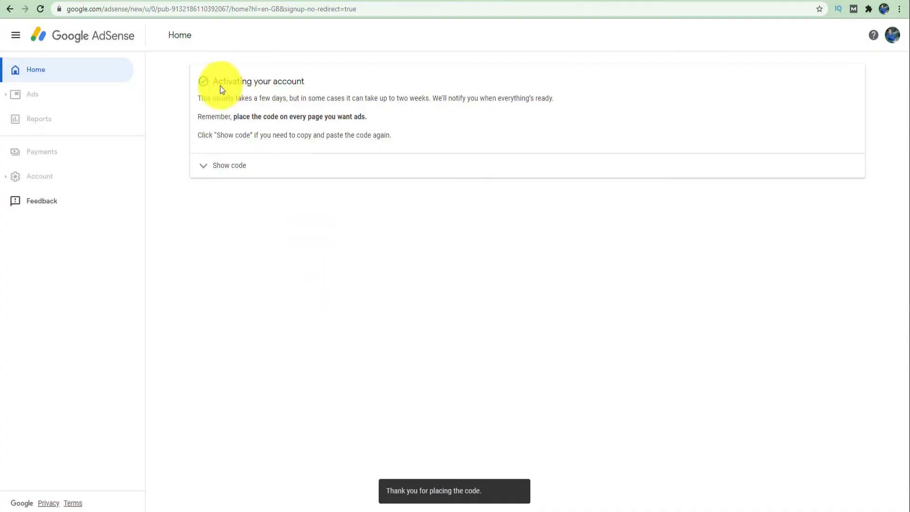
click(236, 169)
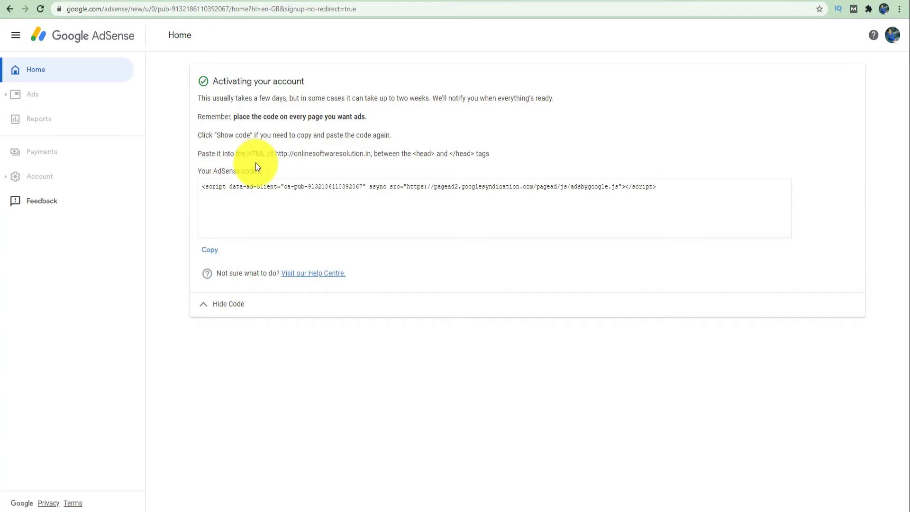
click(210, 315)
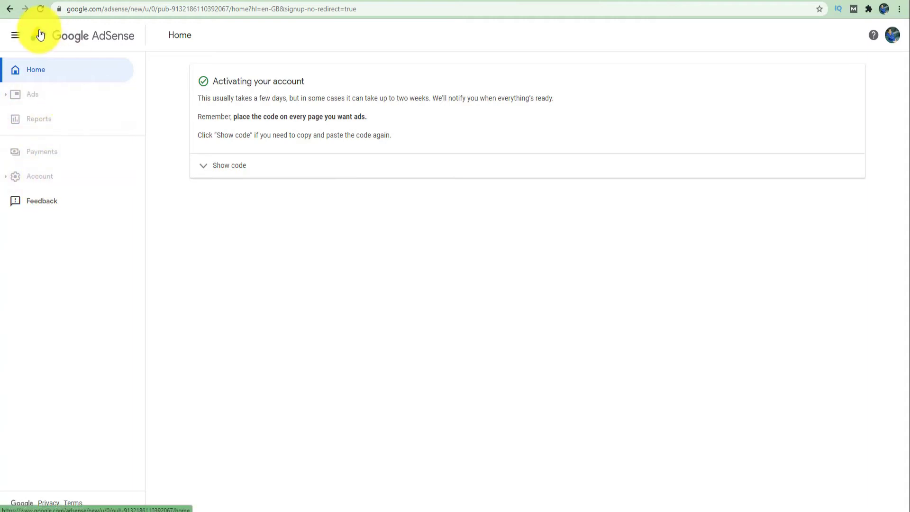
click(38, 11)
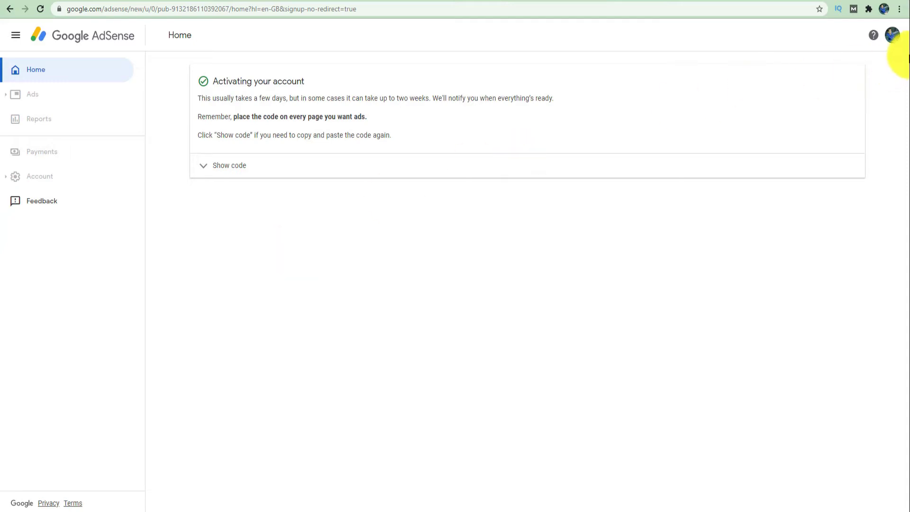
- Switch AdSense to the other Google account from the avatar menu, showing the Ads Overview
click(893, 37)
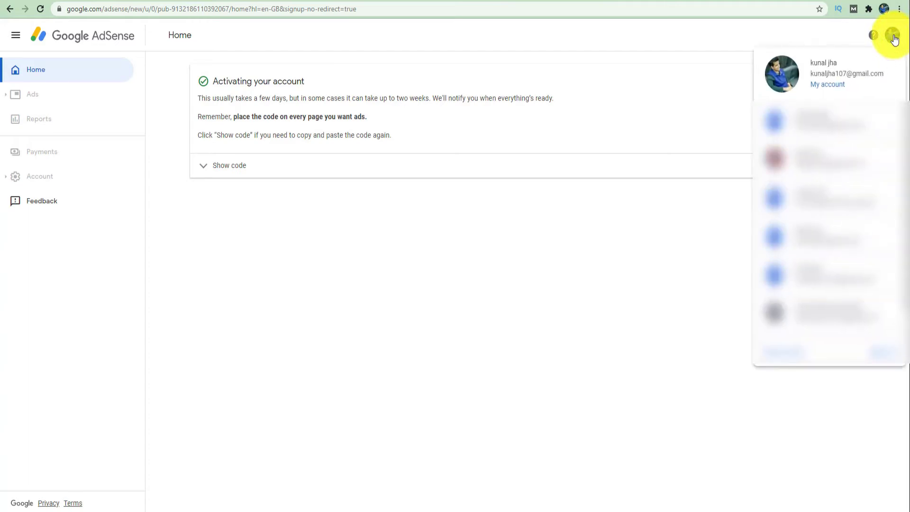
click(837, 157)
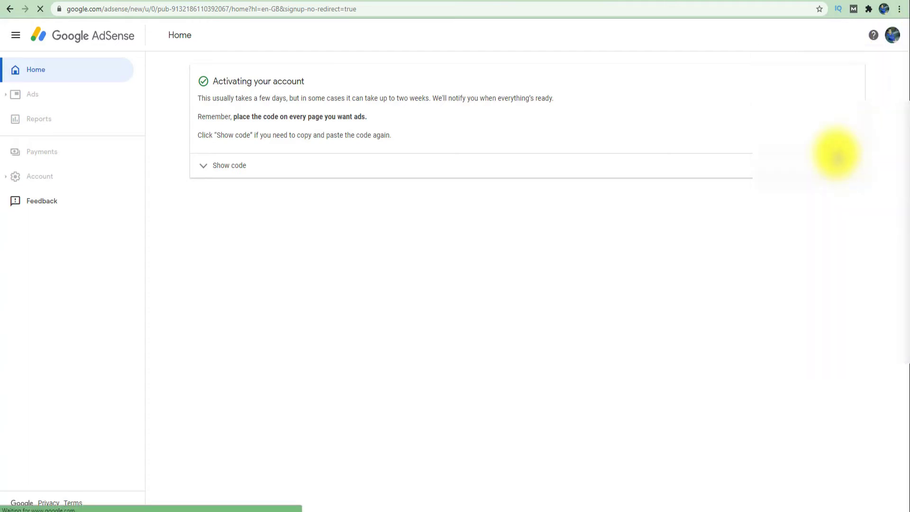
click(894, 38)
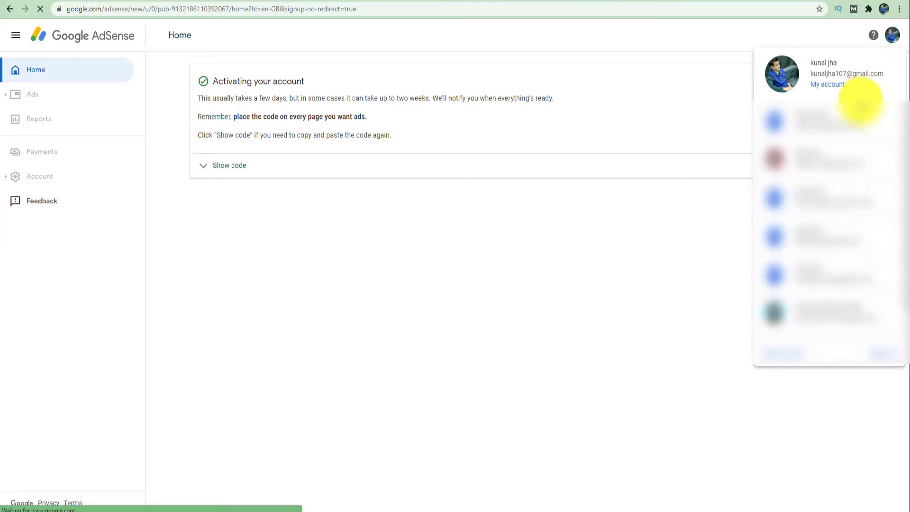
click(847, 128)
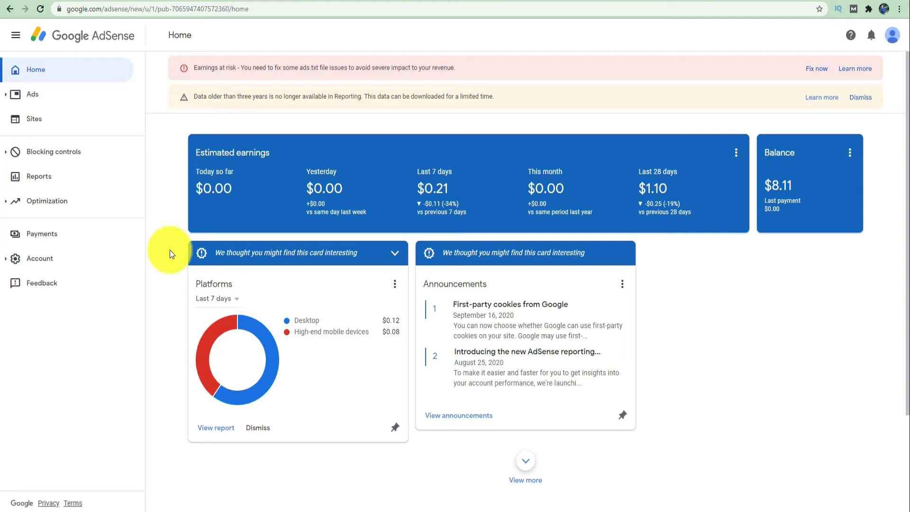
scroll(170, 249, down, 1)
scroll(170, 249, up, 1)
click(45, 98)
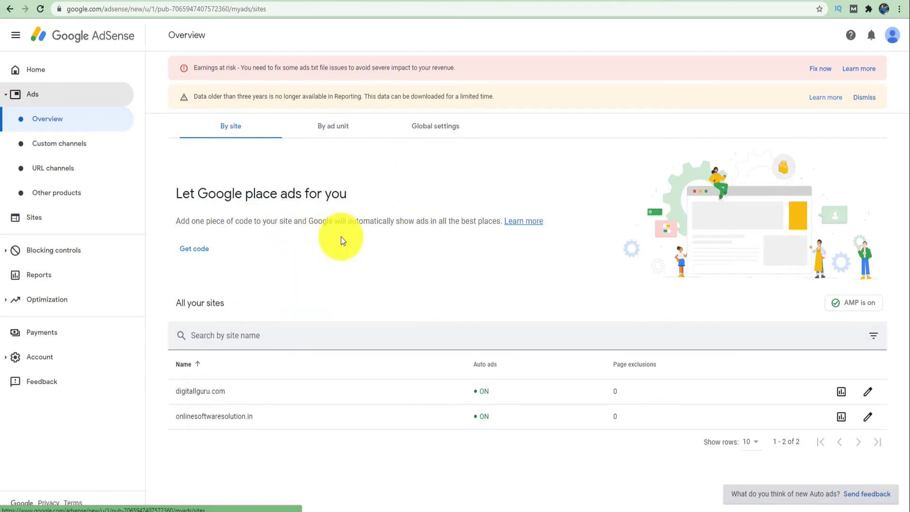
click(336, 132)
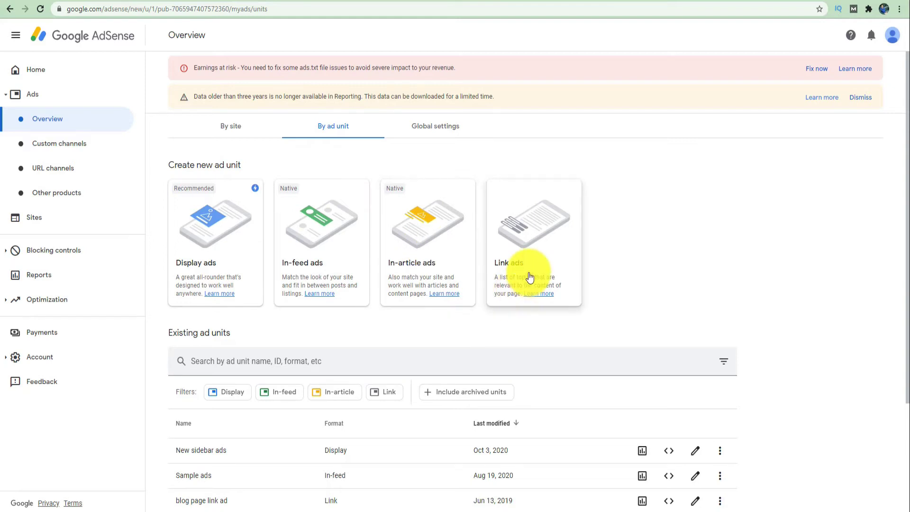
scroll(662, 247, down, 3)
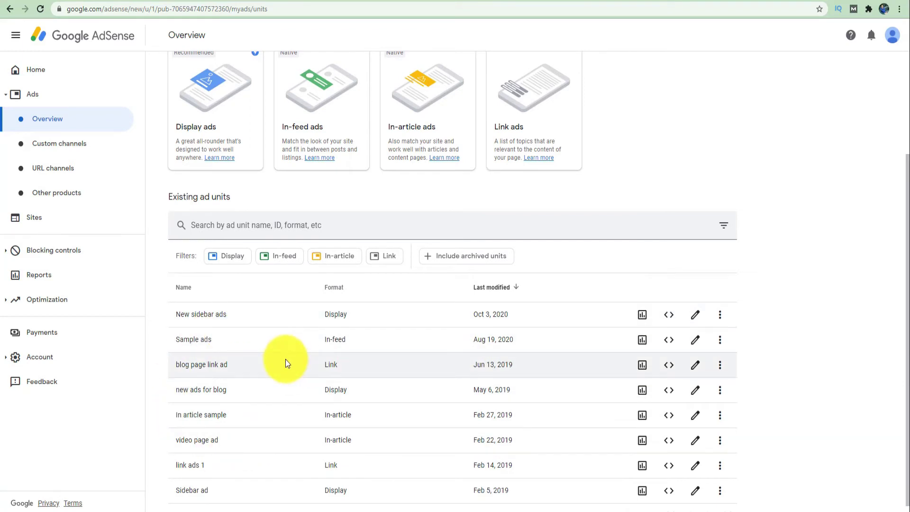
scroll(285, 363, up, 3)
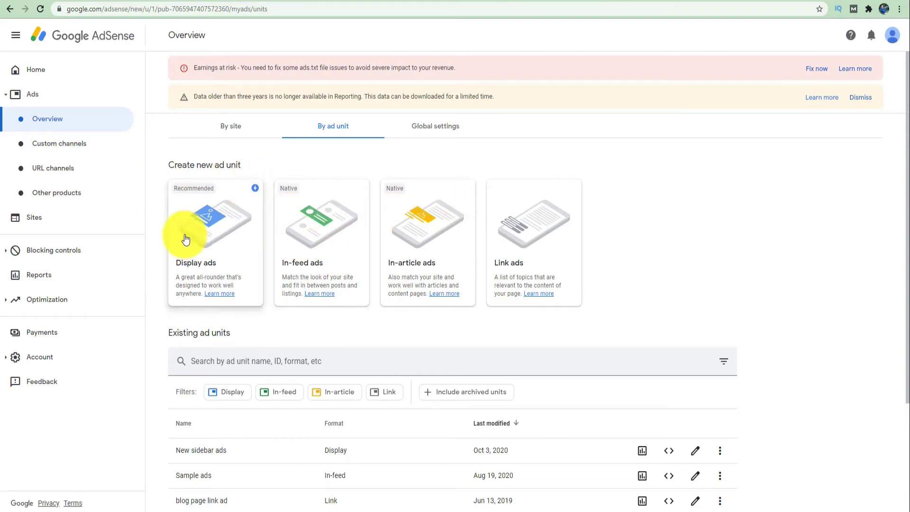
- Start a new Display ads unit and name it 'Display ads sample'
click(226, 233)
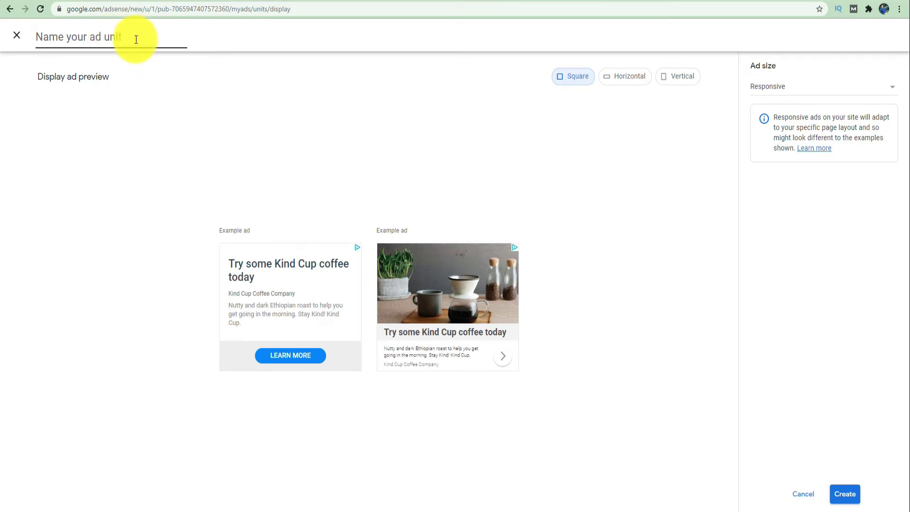
text(Dis)
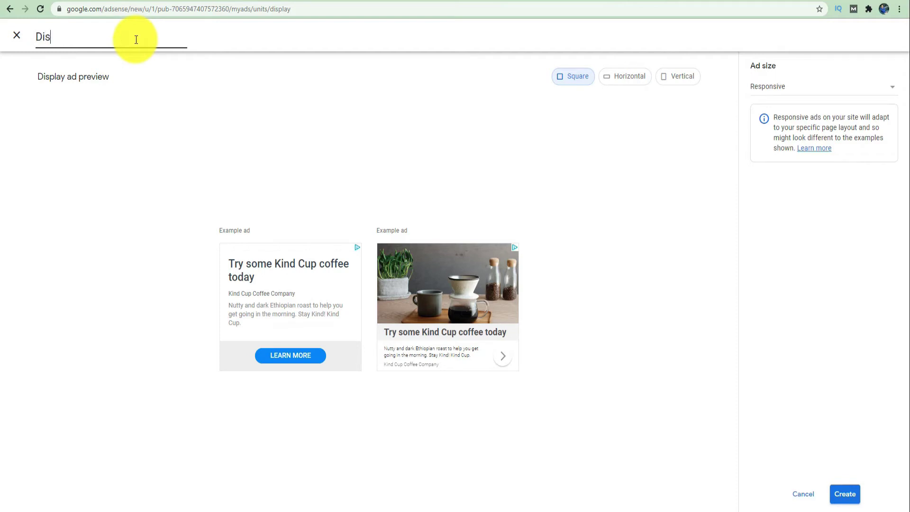
text(play ads sample)
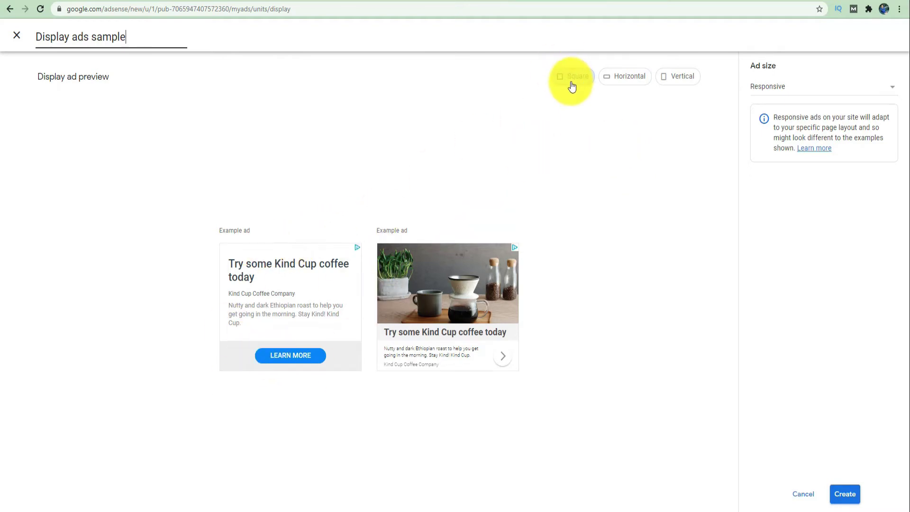
- Try the horizontal, vertical and square previews, then set Ad size to Fixed at 728 × 90
click(630, 83)
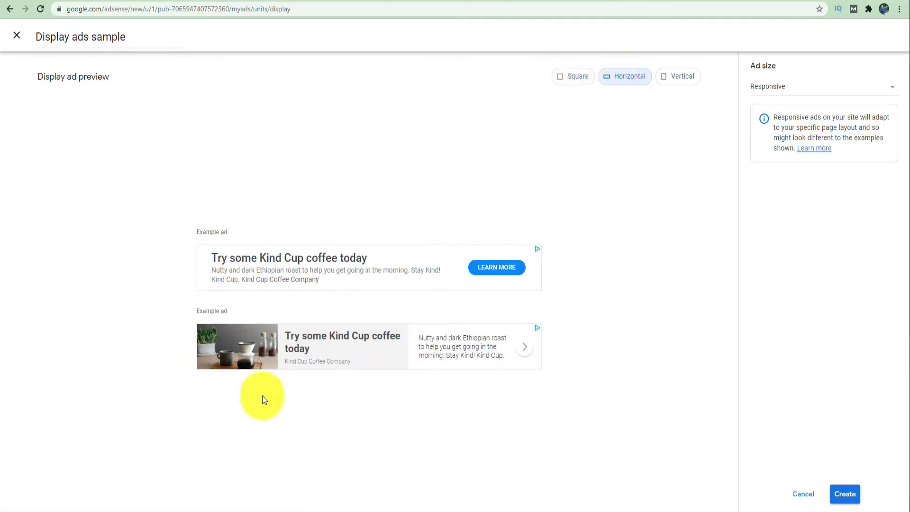
click(685, 79)
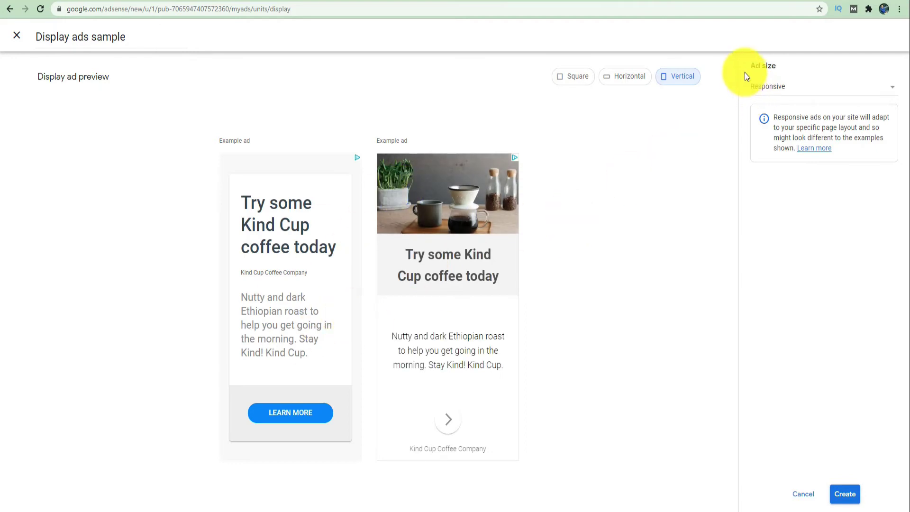
click(792, 89)
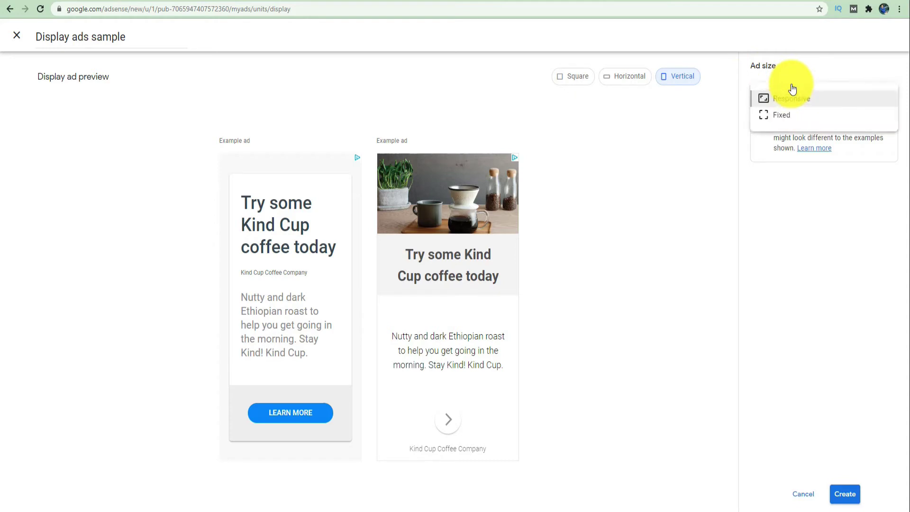
click(782, 116)
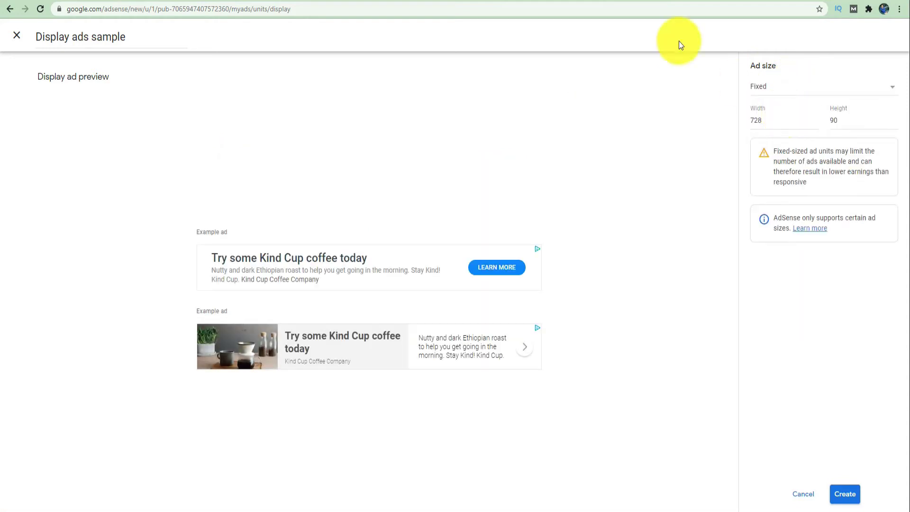
click(792, 87)
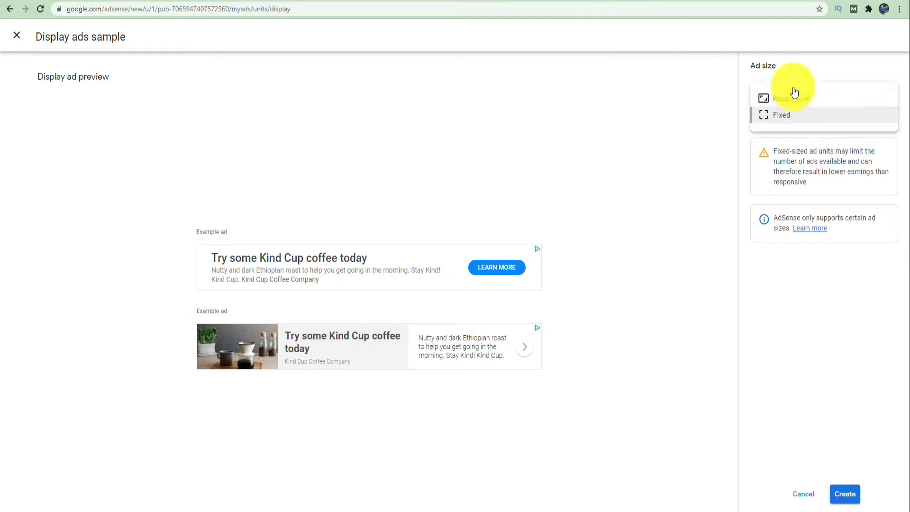
click(791, 99)
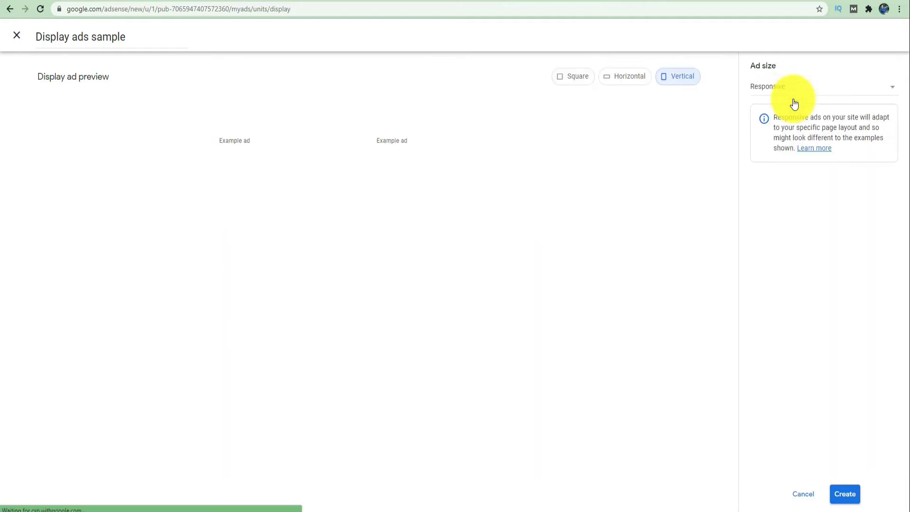
click(577, 83)
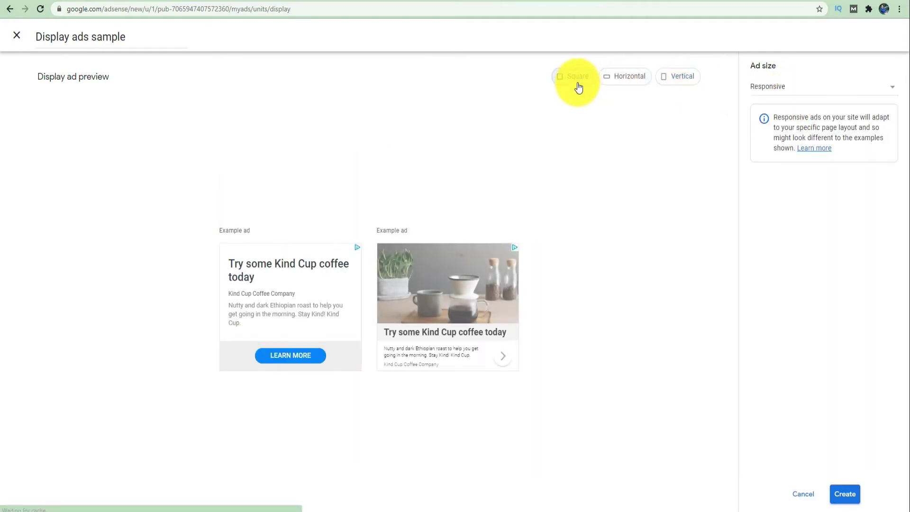
click(808, 88)
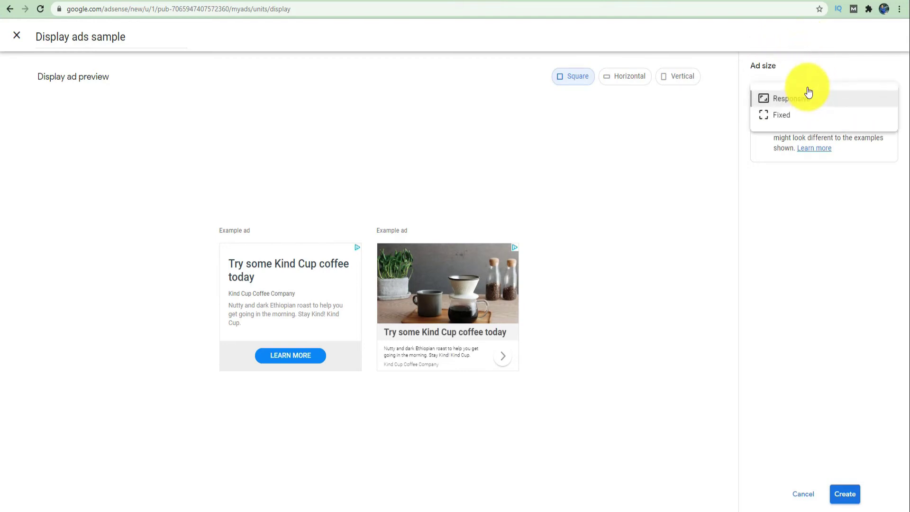
click(783, 122)
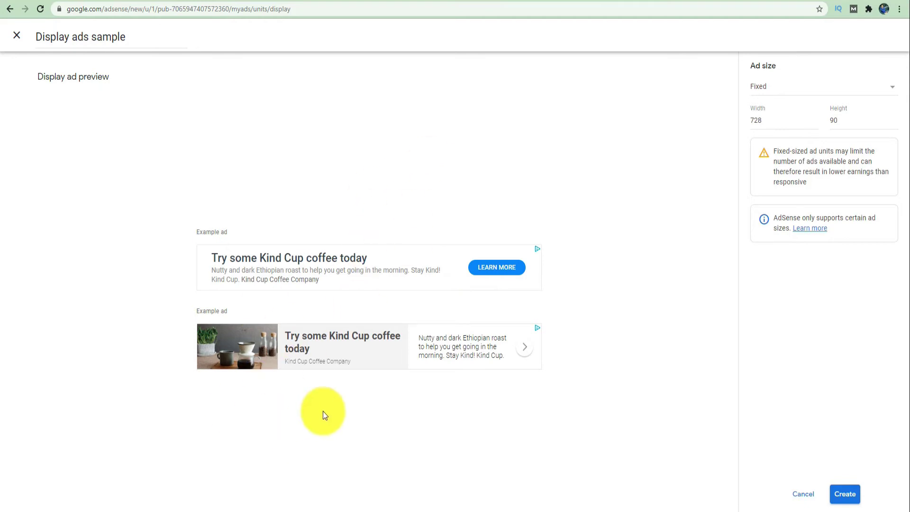
- Change the fixed width from 728 to 300 and the height from 90 to 300
click(771, 120)
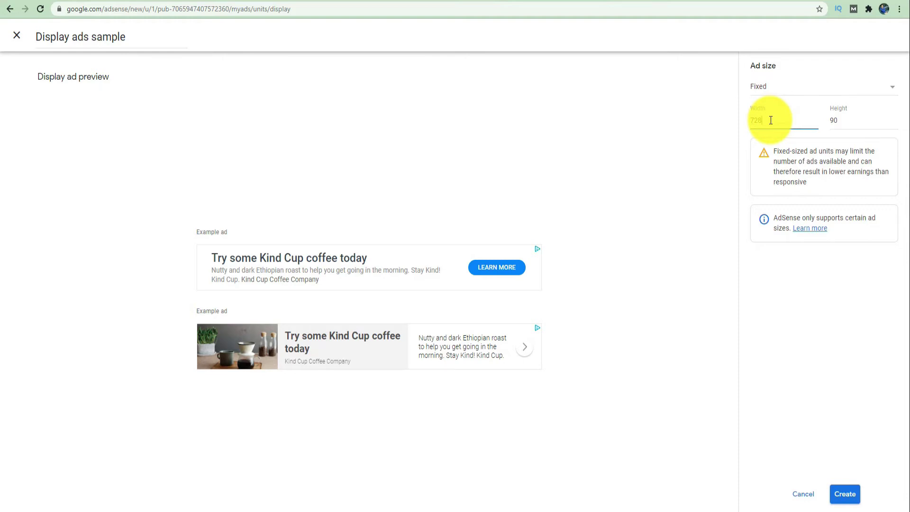
key(BackSpace)
key(BackSpace)
key(BackSpace)
text(300)
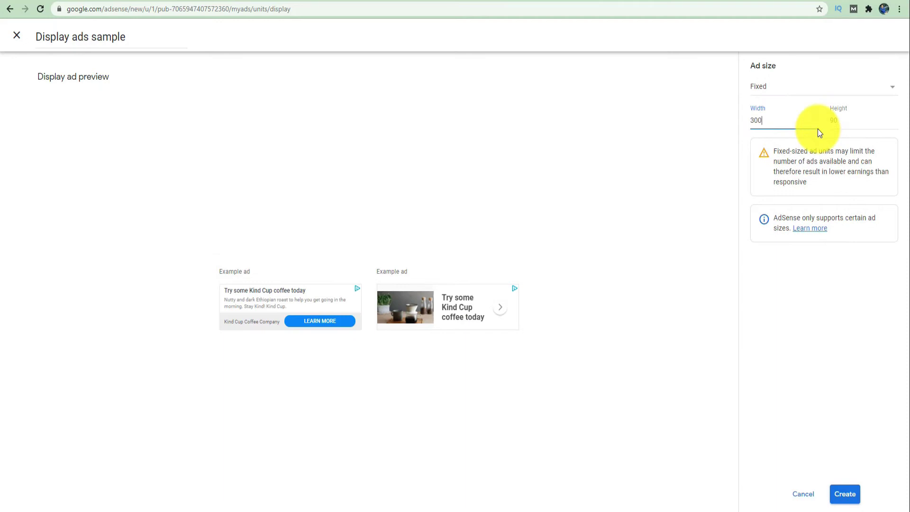
click(850, 124)
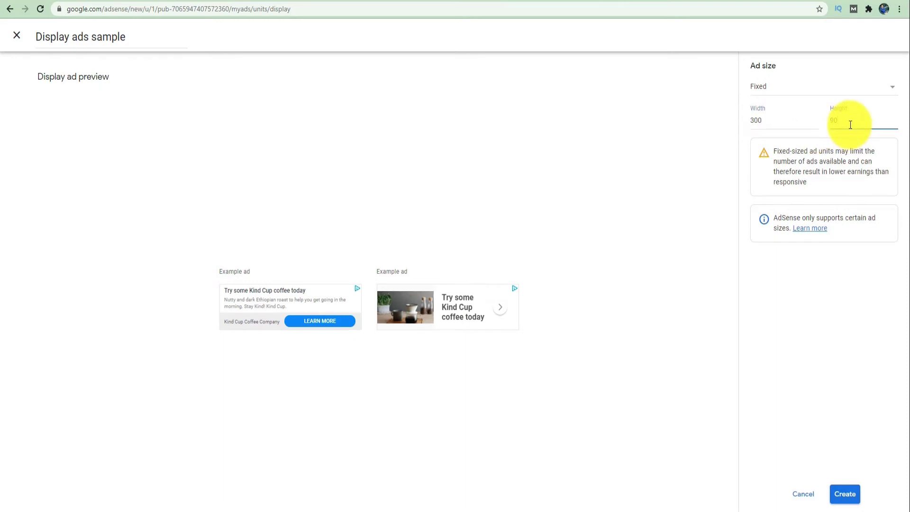
key(BackSpace)
key(BackSpace)
text(1)
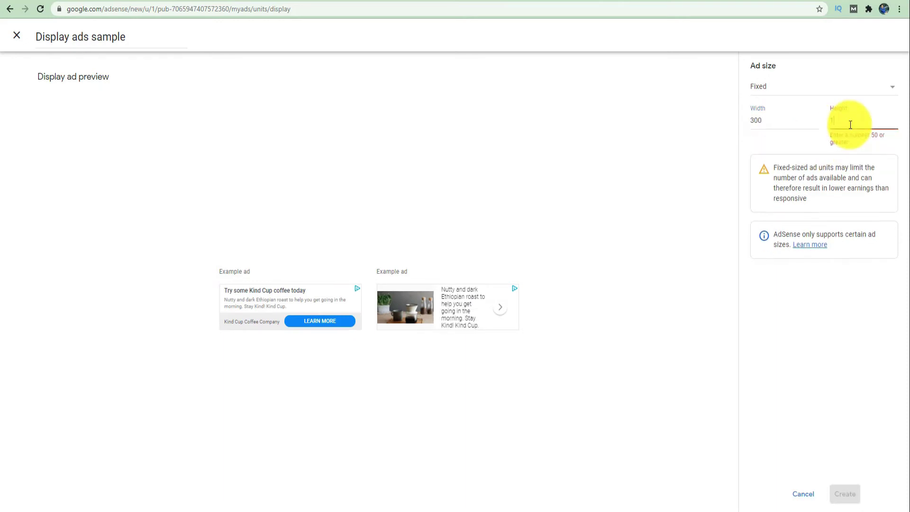
text(50)
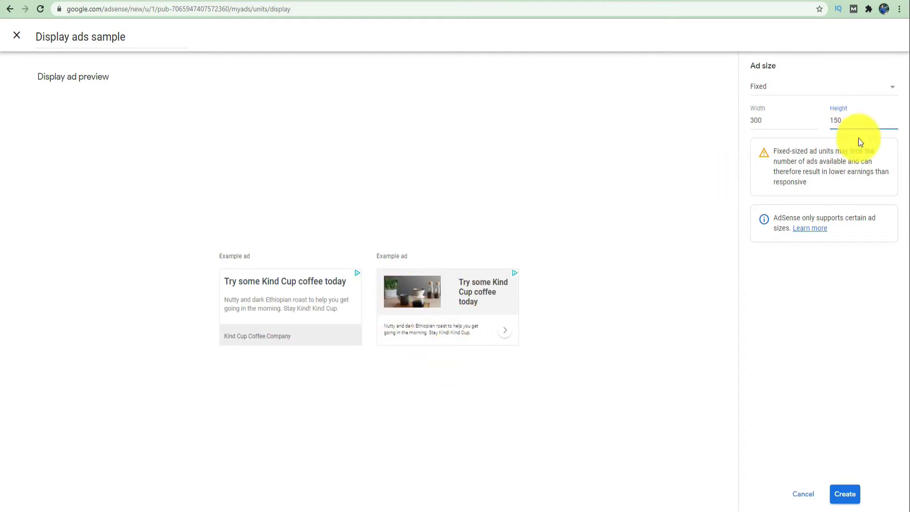
key(BackSpace)
key(BackSpace)
key(BackSpace)
text(300)
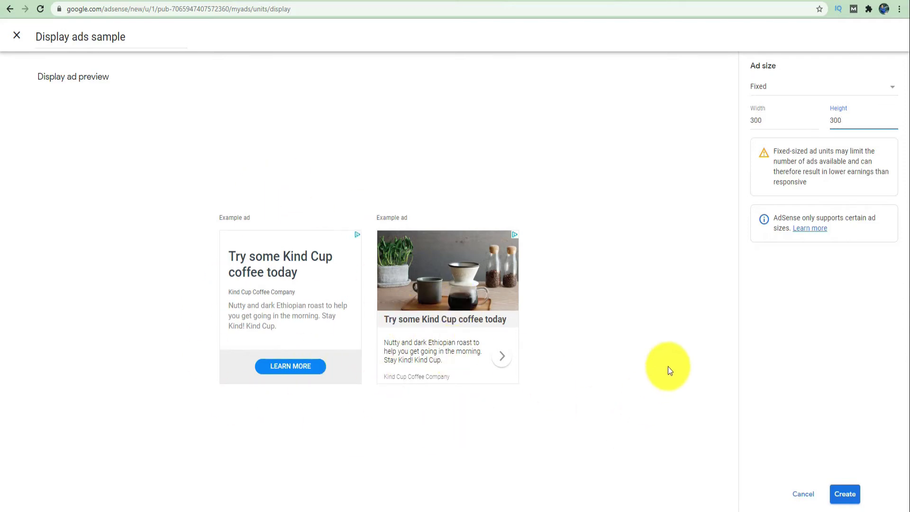
- Create the 'Display ads sample' unit, copy its code snippet, and finish with Done
click(854, 495)
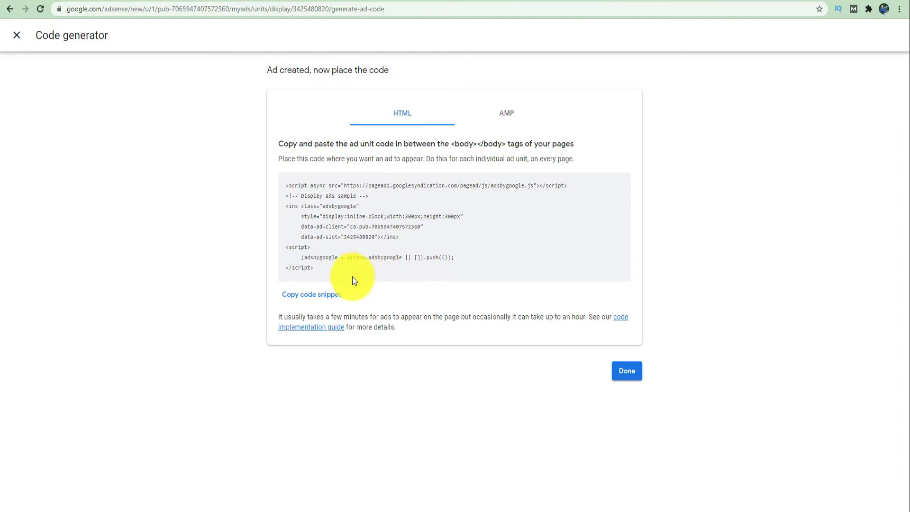
click(315, 301)
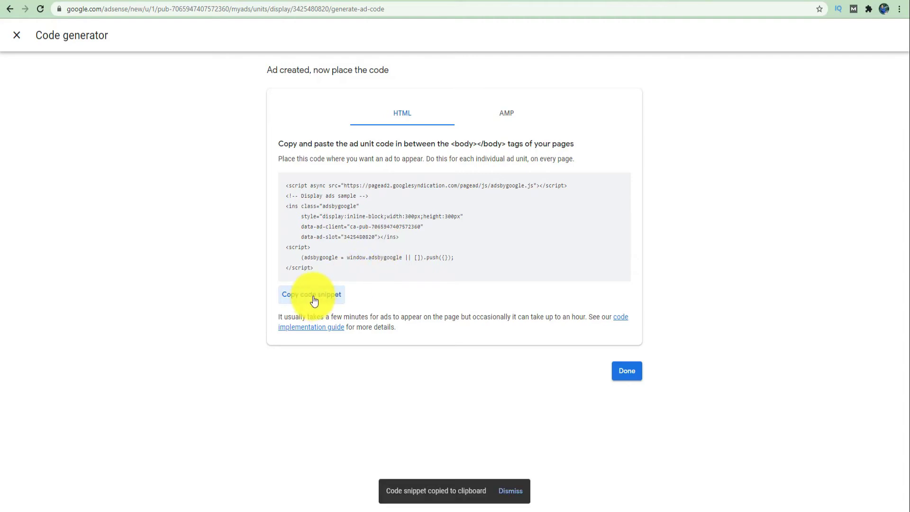
click(627, 372)
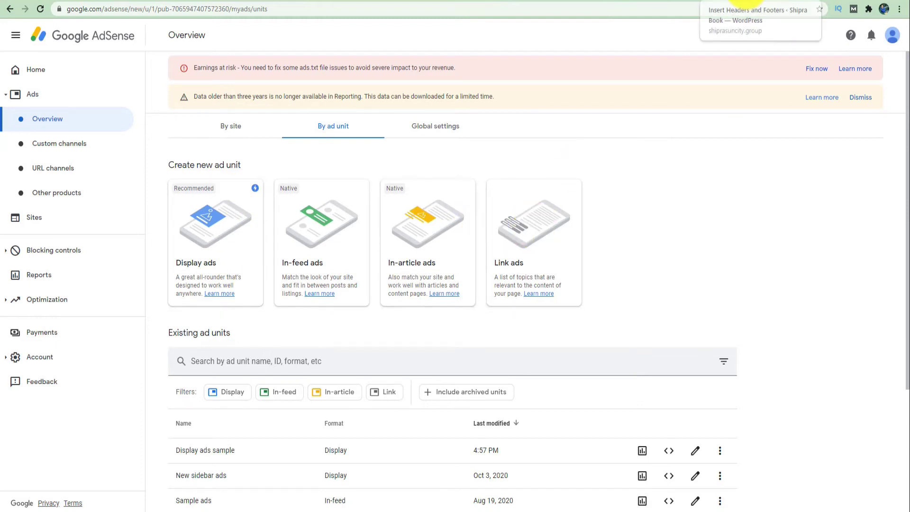
- Go to digitallguru.com, then add /wp-admin to the address to reach the Dashboard
click(742, 1)
click(698, 9)
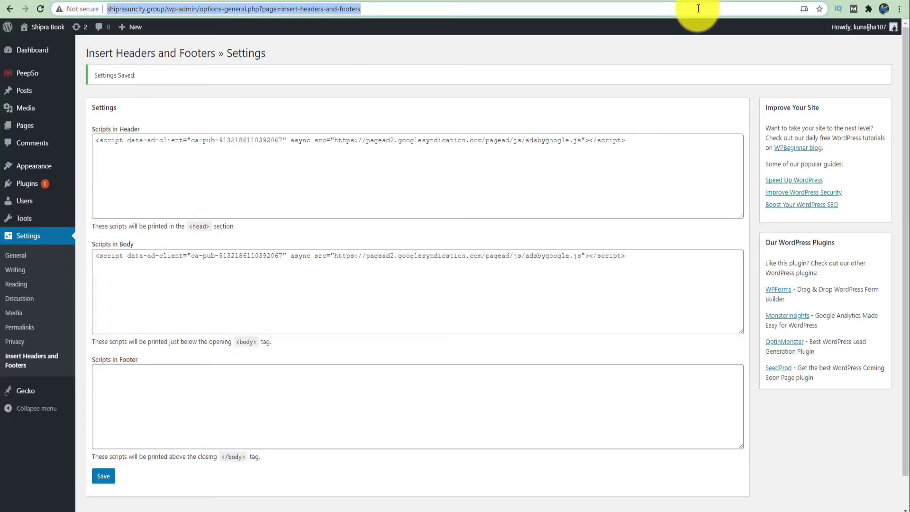
text(di)
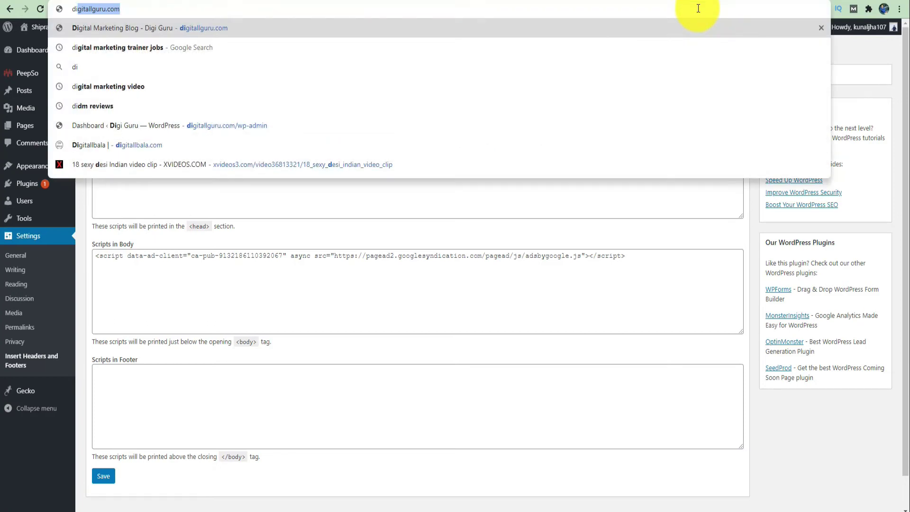
key(Return)
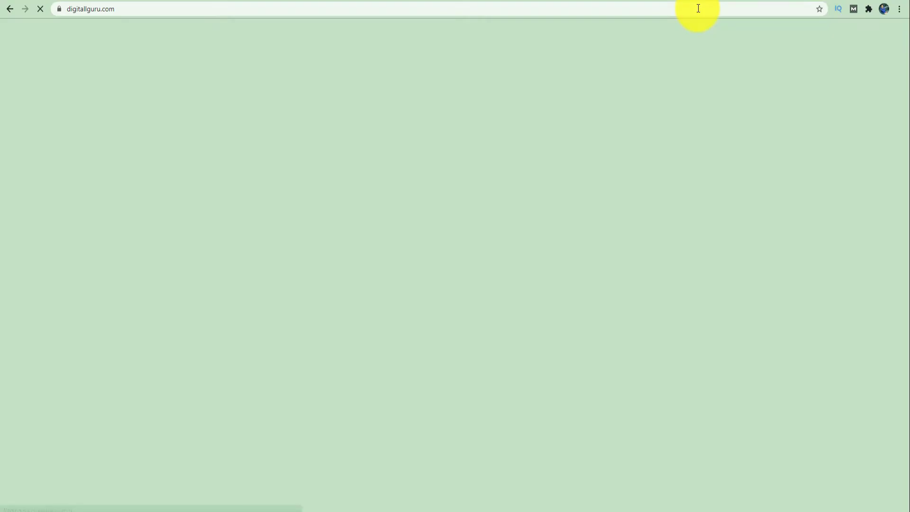
click(698, 8)
click(698, 8)
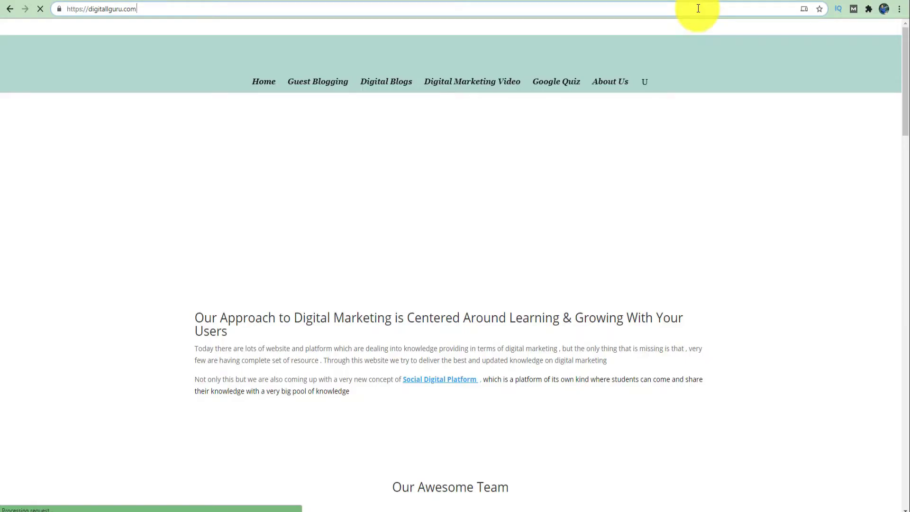
text(/)
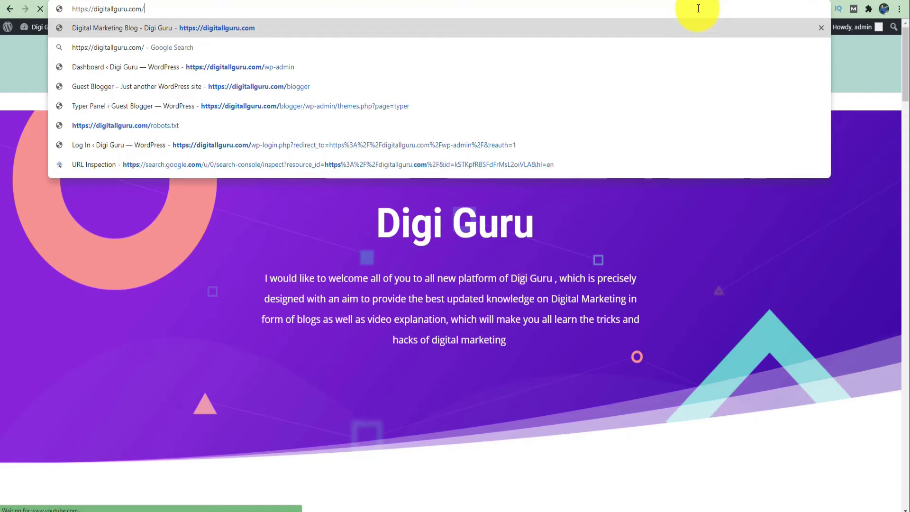
text(wp-admin)
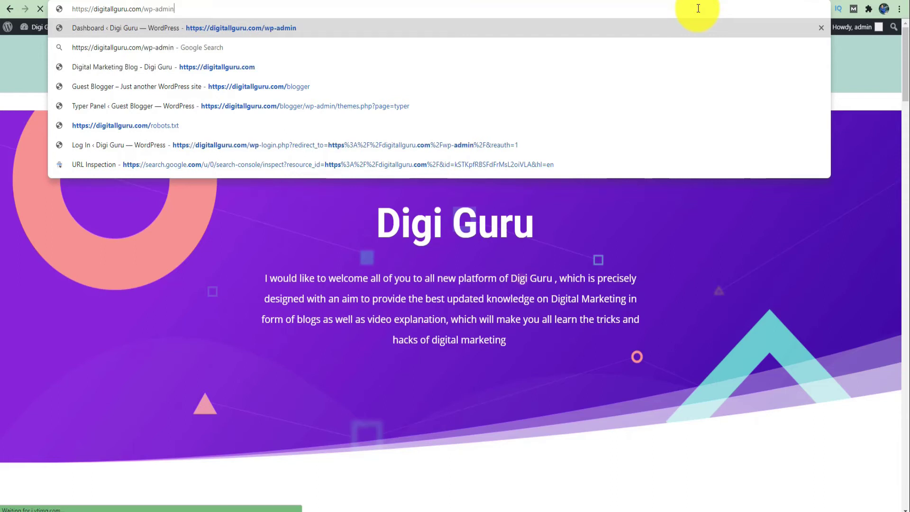
key(Return)
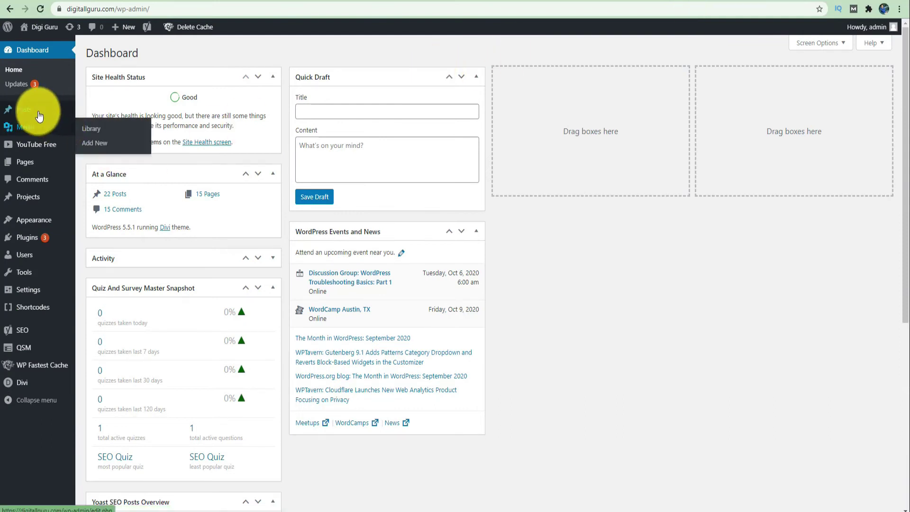
- From Posts > All Posts, open the first post, Cumulative Layout Shift, in the editor
mouse_move(27, 112)
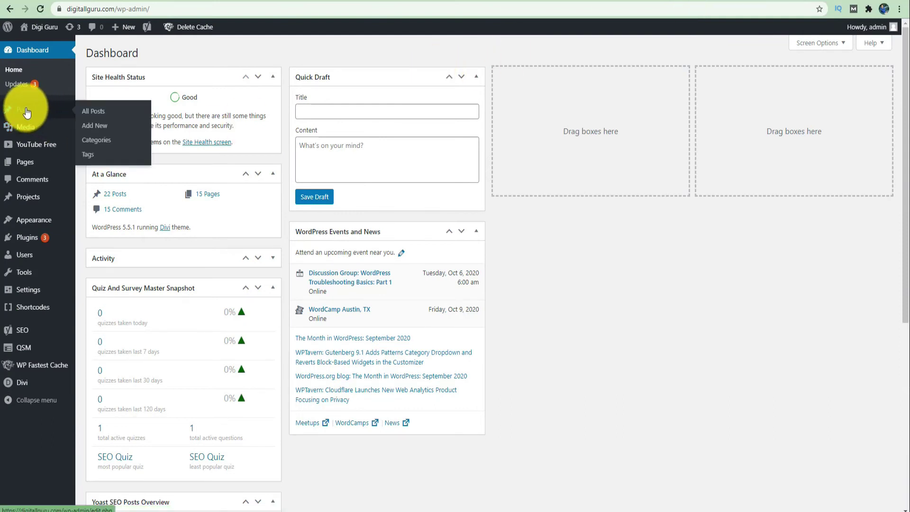
click(100, 114)
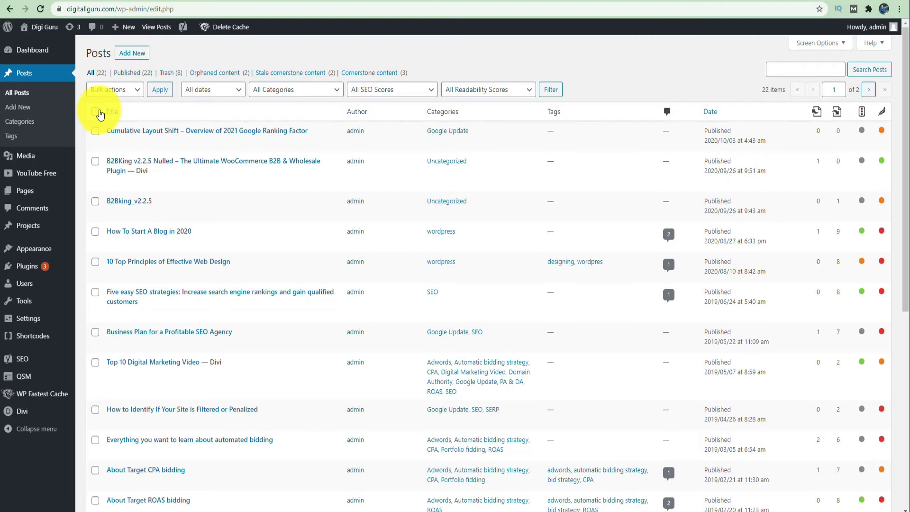
mouse_move(207, 134)
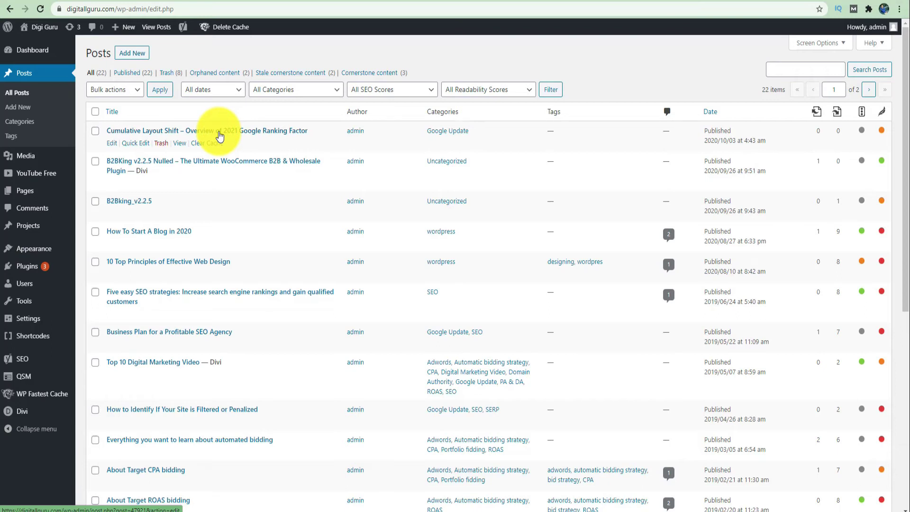
click(139, 136)
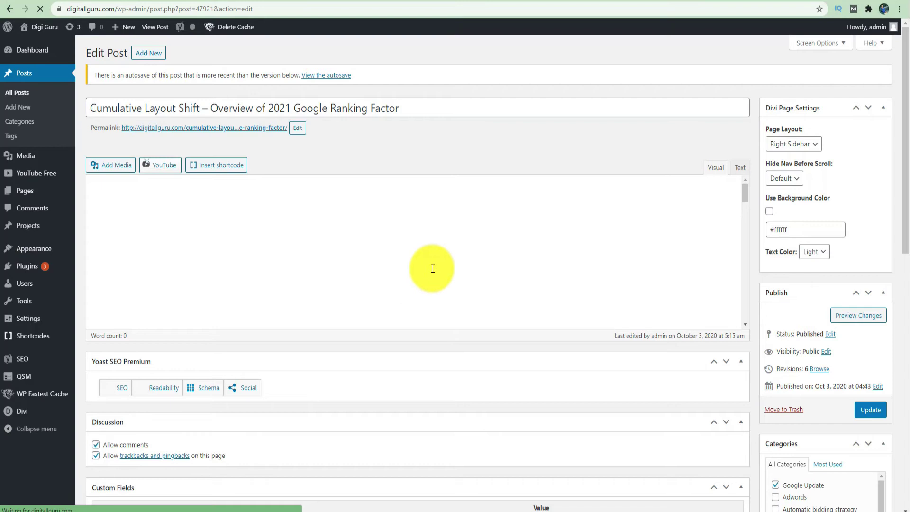
- Scroll through the Cumulative Layout Shift post and switch the editor to the Text tab
scroll(479, 277, down, 1)
scroll(479, 277, down, 2)
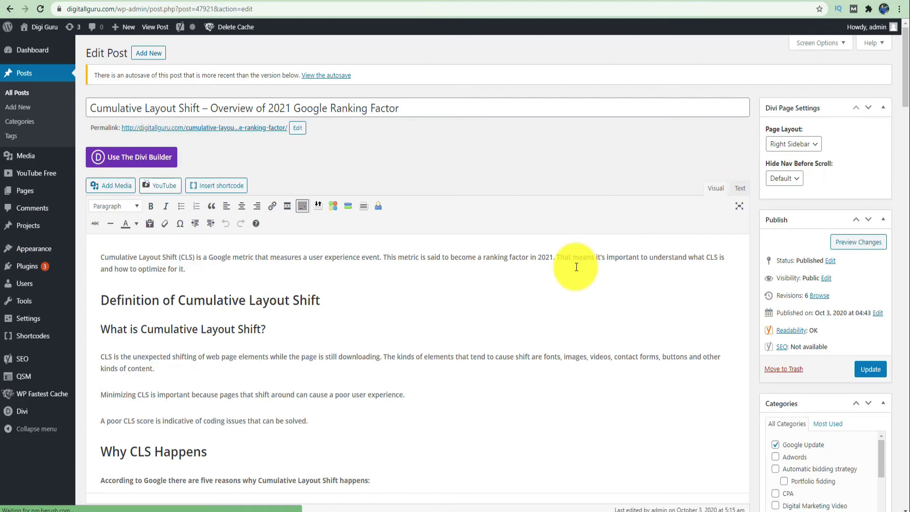
scroll(576, 267, down, 3)
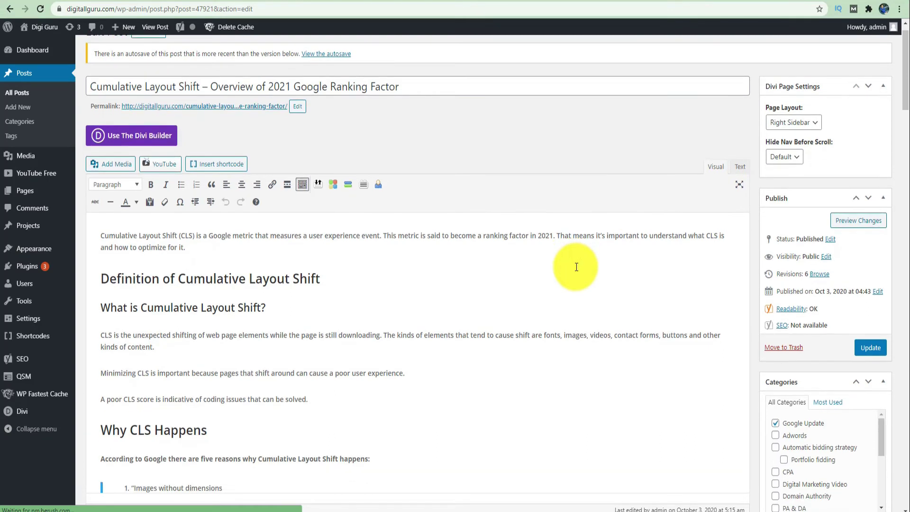
scroll(577, 267, down, 2)
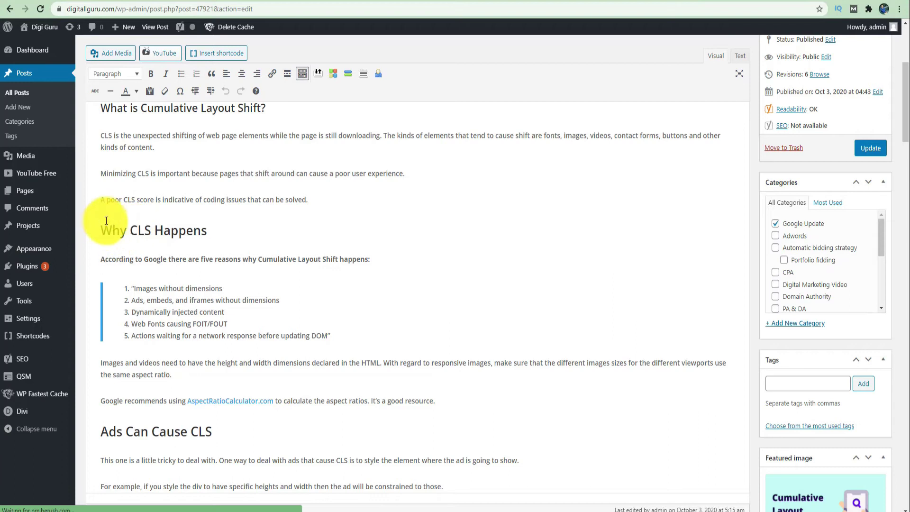
click(740, 56)
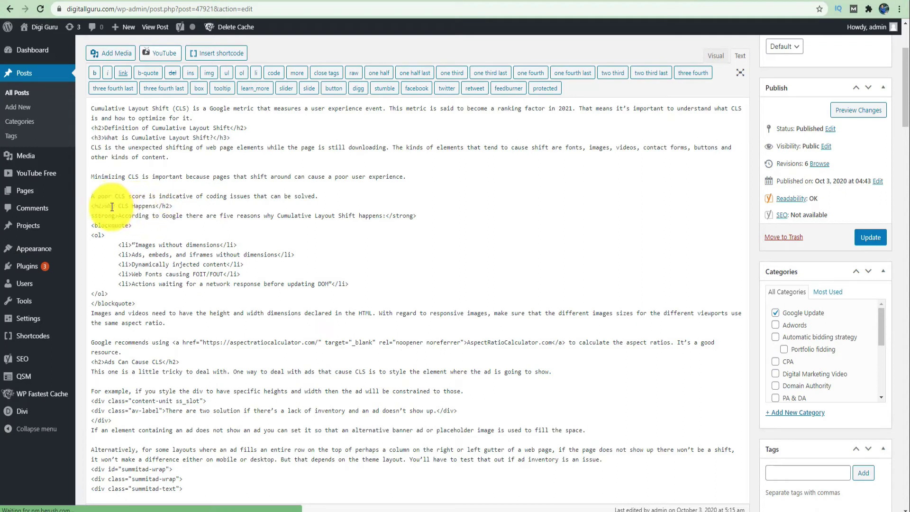
- Paste the Display ads sample code after the '…can be solved.' paragraph, then switch back to Visual
click(323, 194)
key(Return)
key(Return)
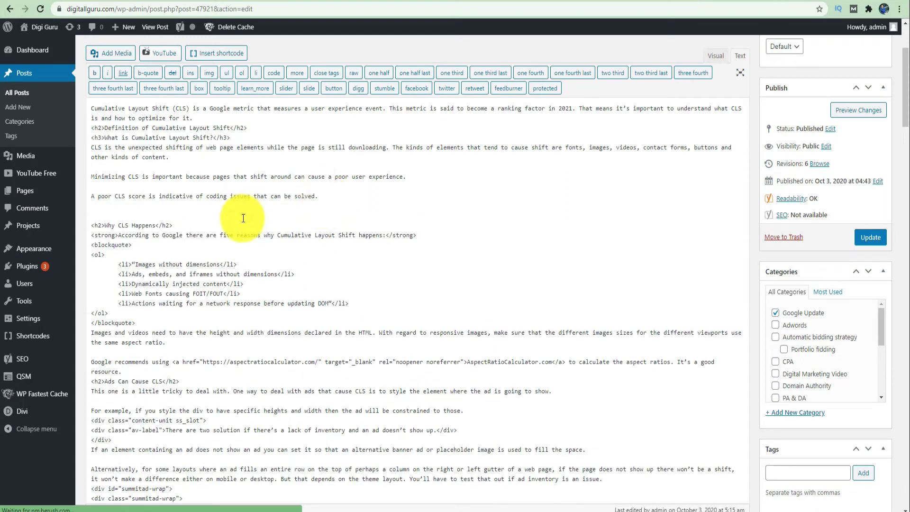
key(ctrl+v)
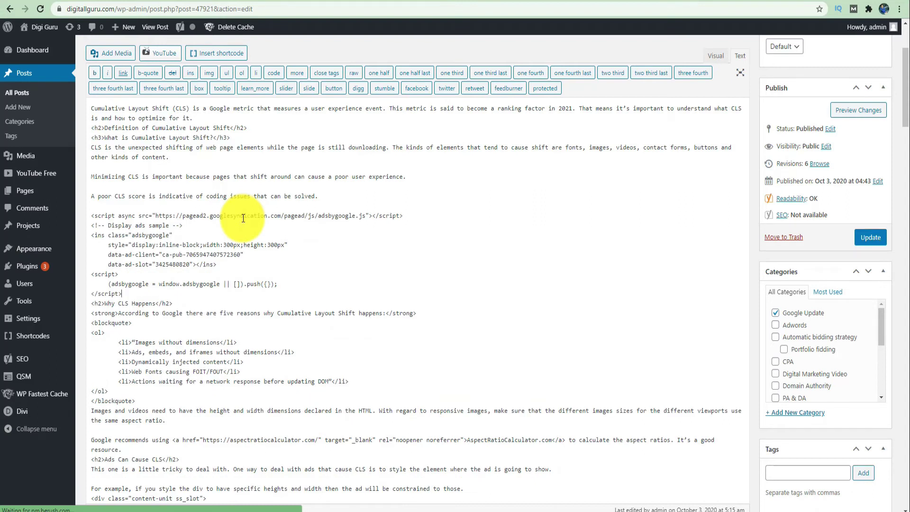
key(Return)
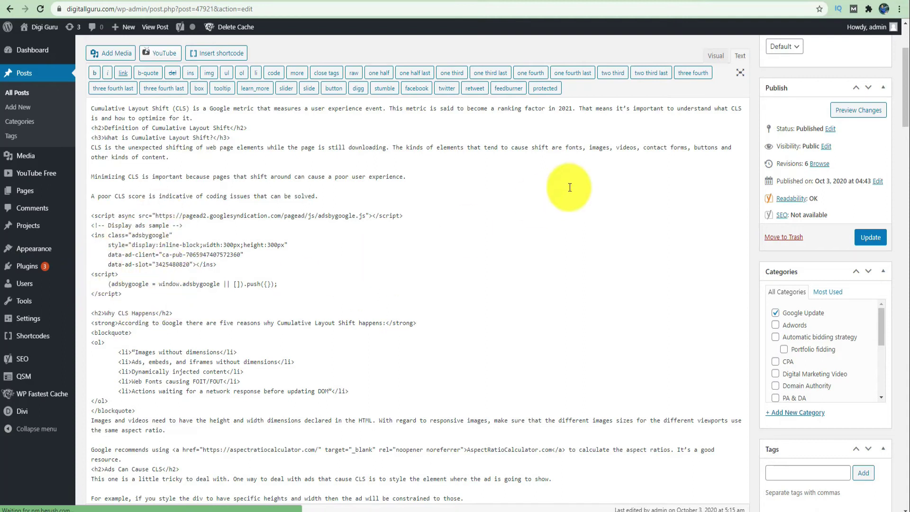
click(715, 58)
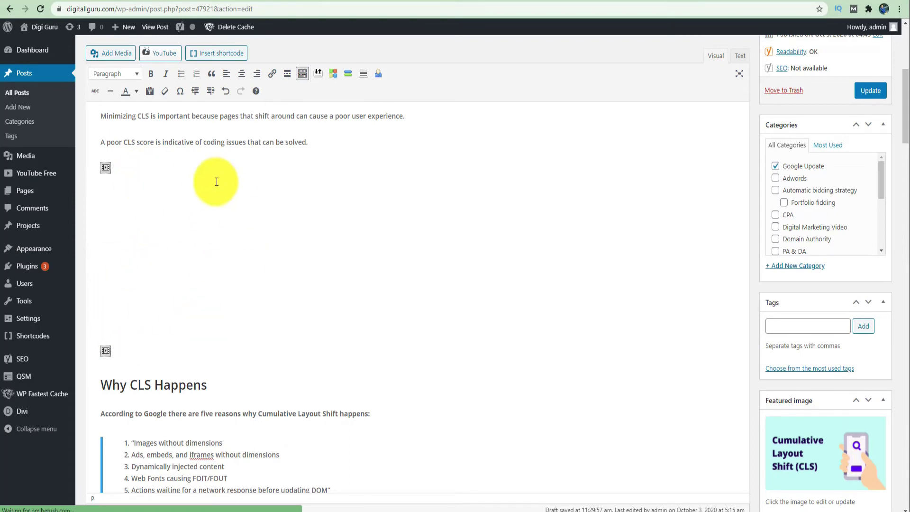
scroll(496, 232, up, 3)
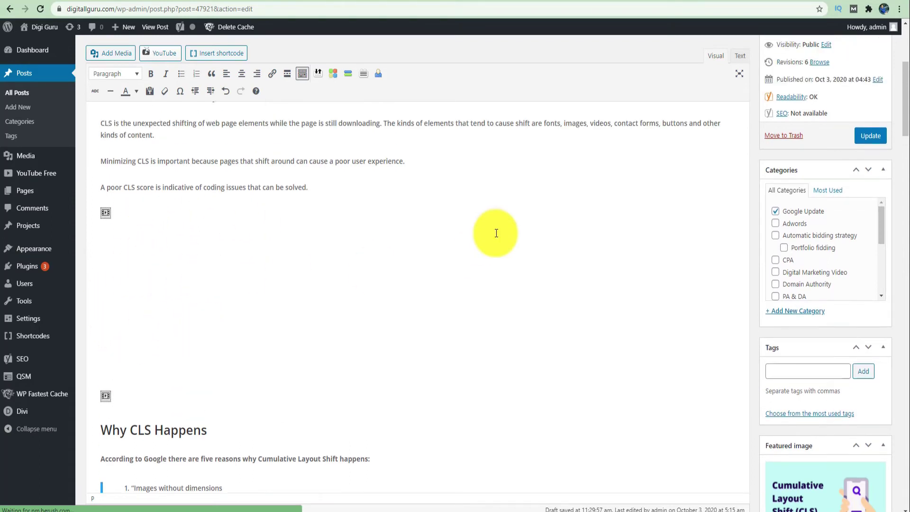
scroll(747, 152, up, 2)
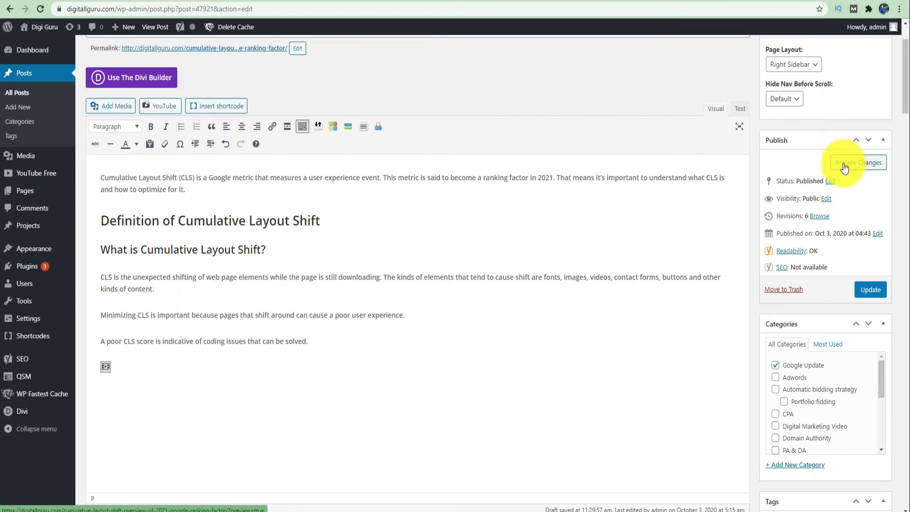
- Preview the Cumulative Layout Shift post and scroll to see the new ad placeholder
click(844, 165)
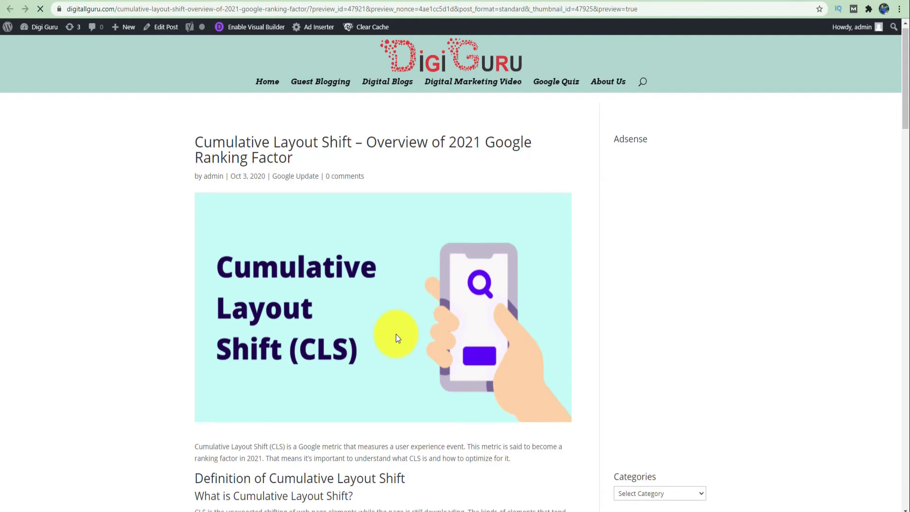
scroll(396, 335, down, 5)
scroll(396, 334, down, 3)
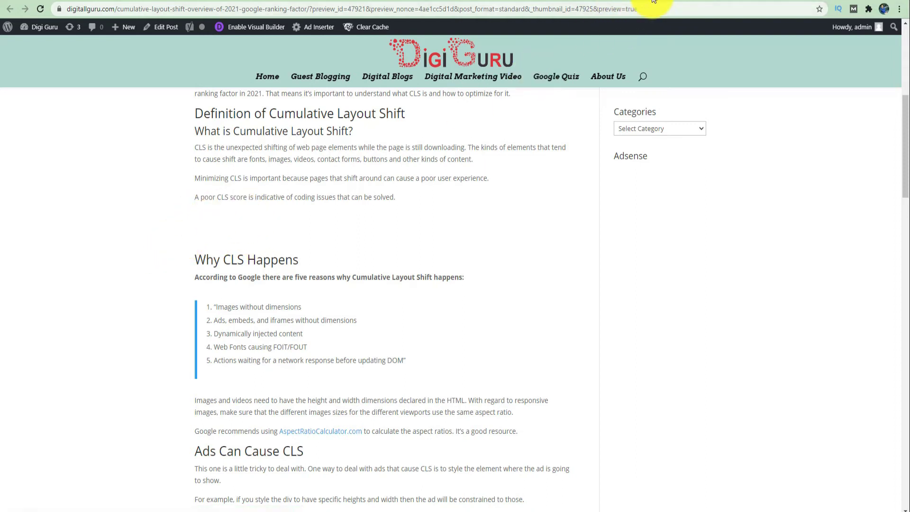
- Update the published post so the ad code is saved as revision 7
click(653, 0)
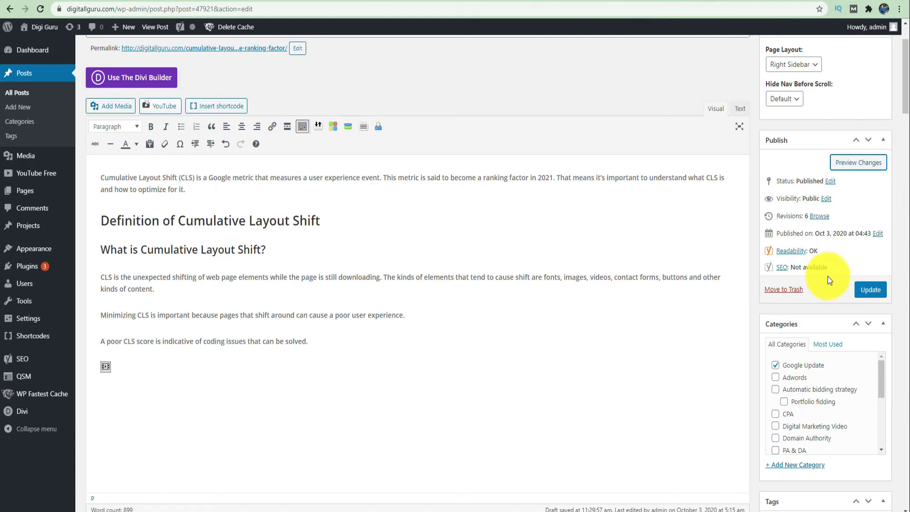
click(871, 290)
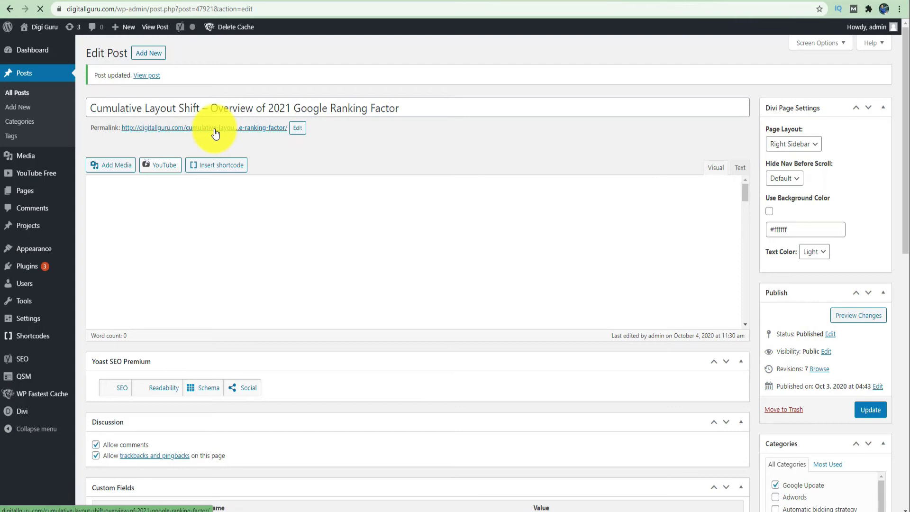
right_click(214, 129)
- Open the published CLS post in a new window and scroll through it
click(231, 135)
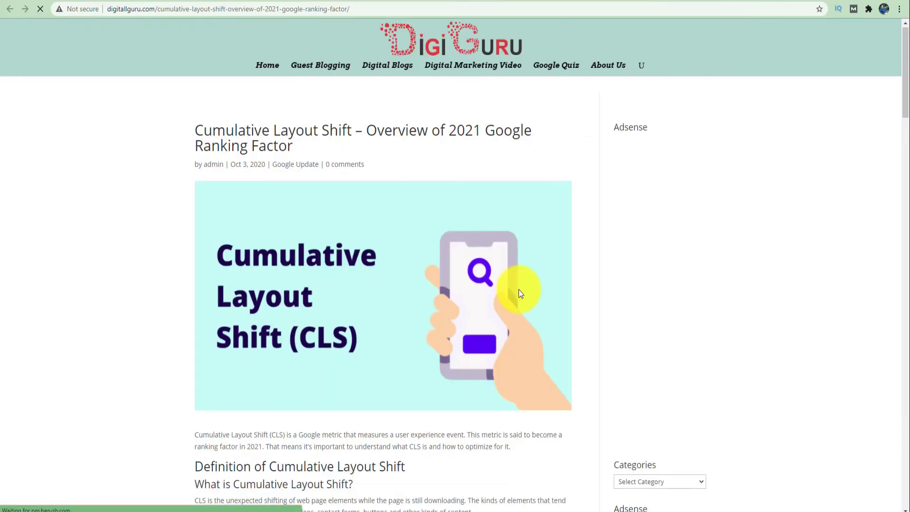
scroll(519, 289, down, 3)
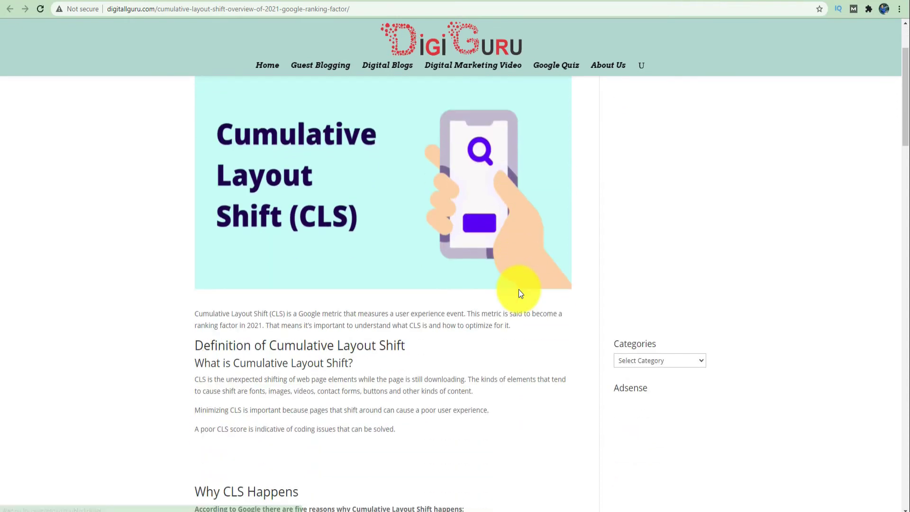
scroll(518, 289, down, 4)
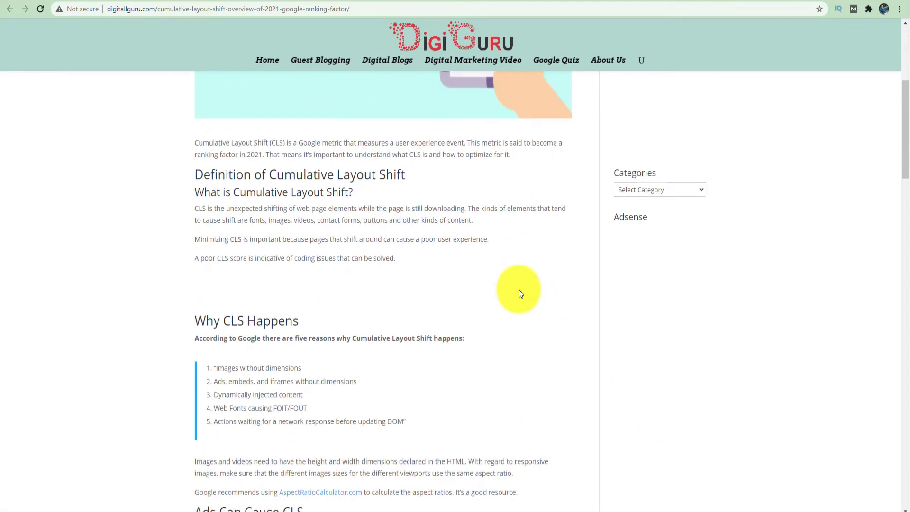
scroll(518, 292, down, 1)
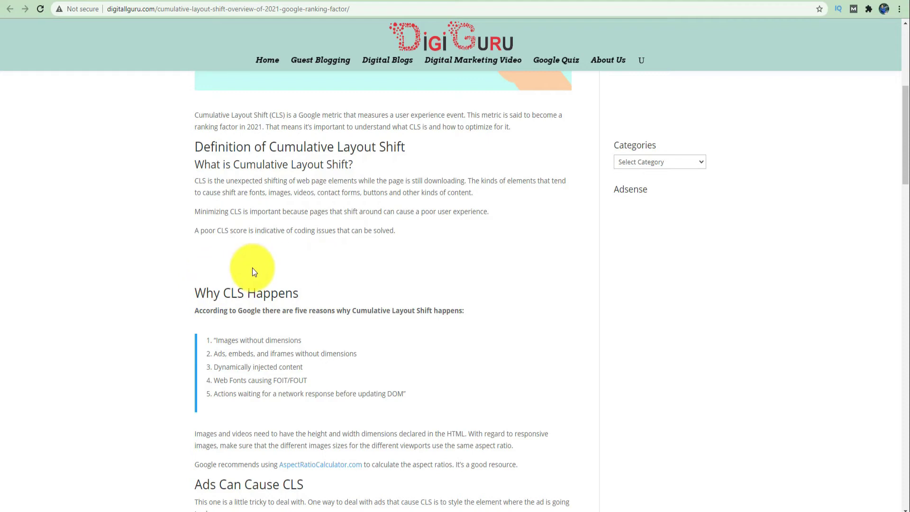
scroll(305, 269, up, 6)
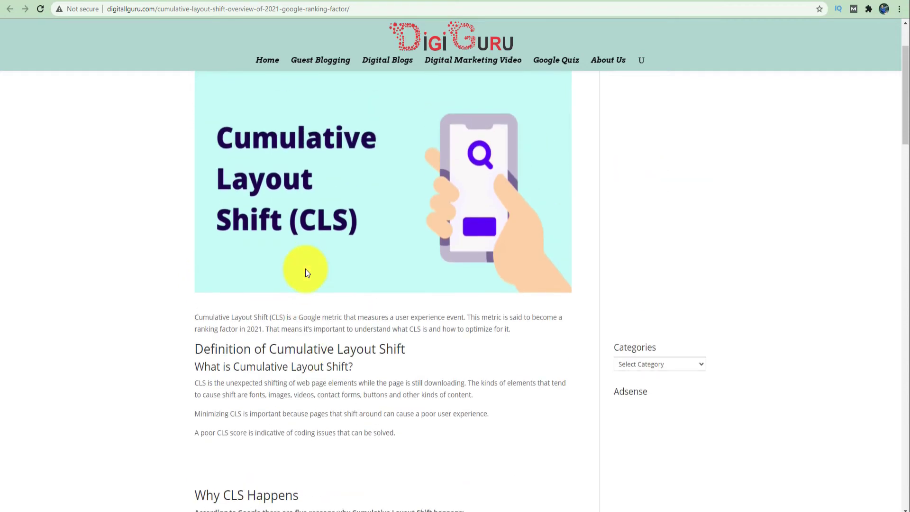
scroll(305, 269, down, 2)
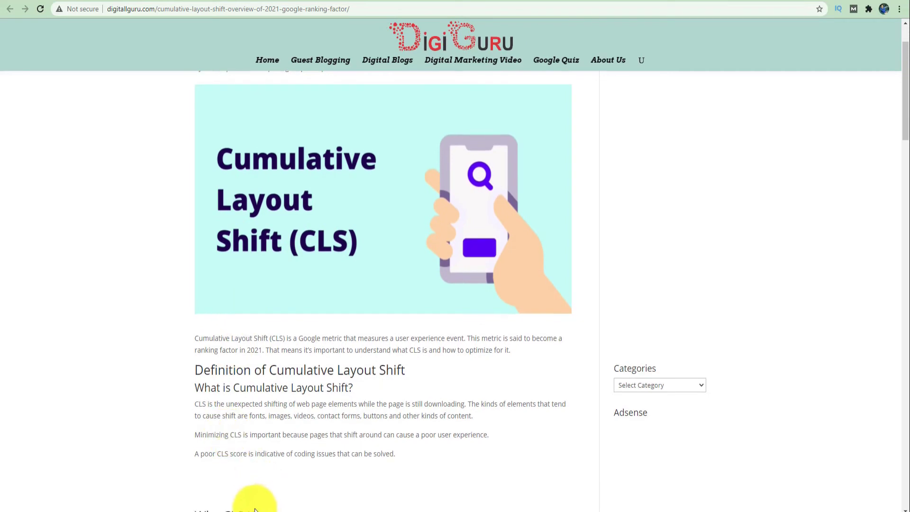
- Copy the live post's web address from the address bar
click(408, 11)
key(ctrl+c)
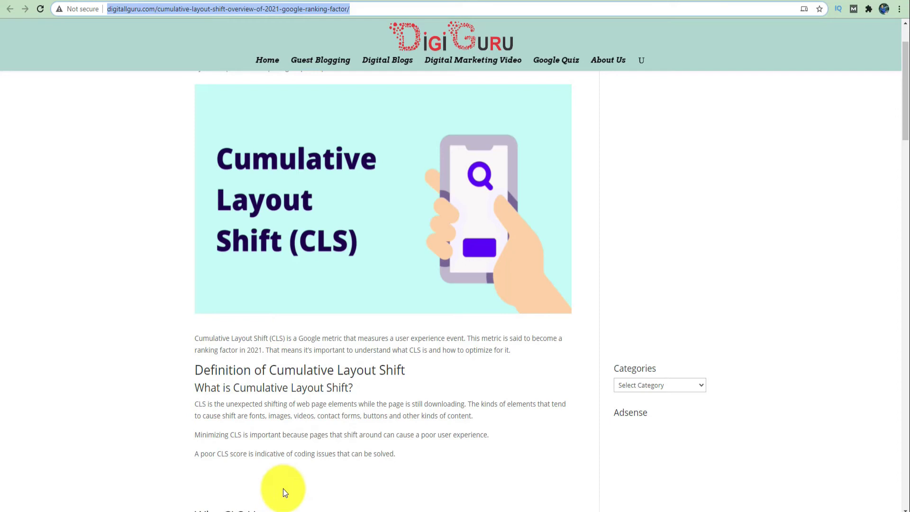
click(256, 507)
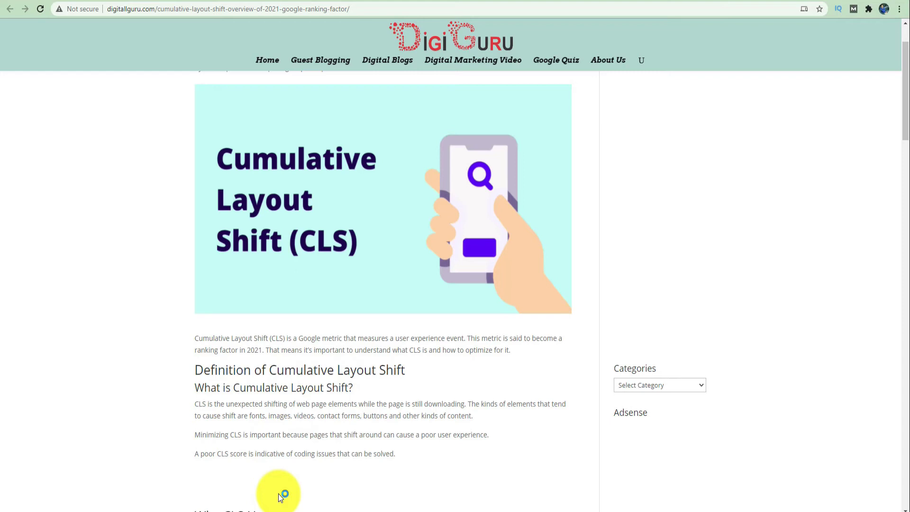
scroll(378, 329, down, 1)
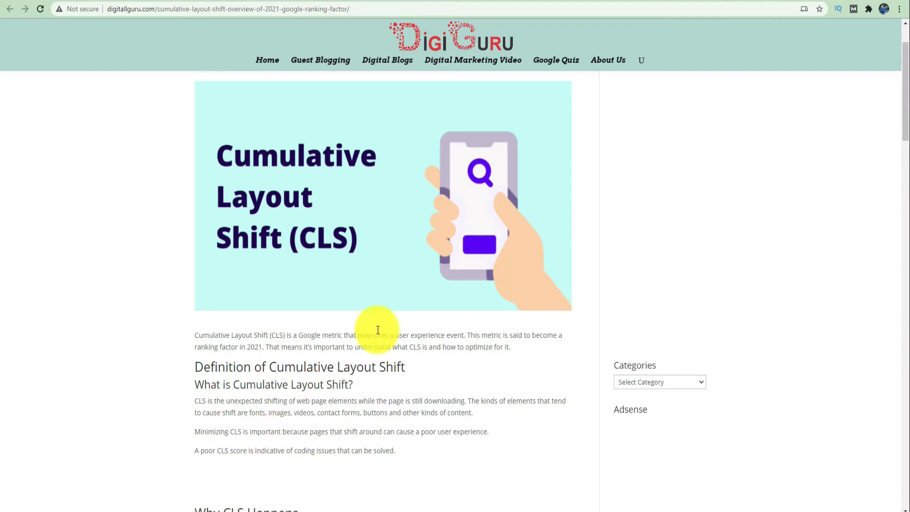
scroll(378, 330, down, 2)
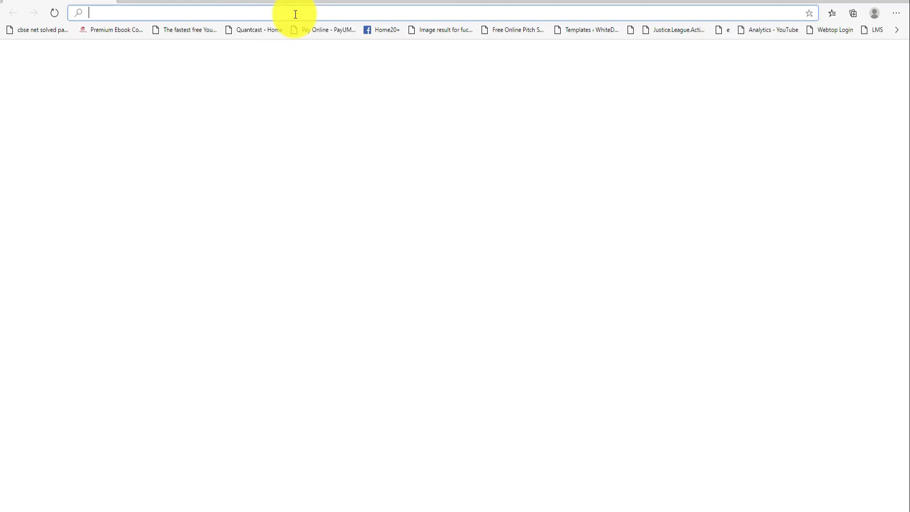
- Load the copied digitallguru.com post address in Edge and reload it
key(ctrl+v)
key(Return)
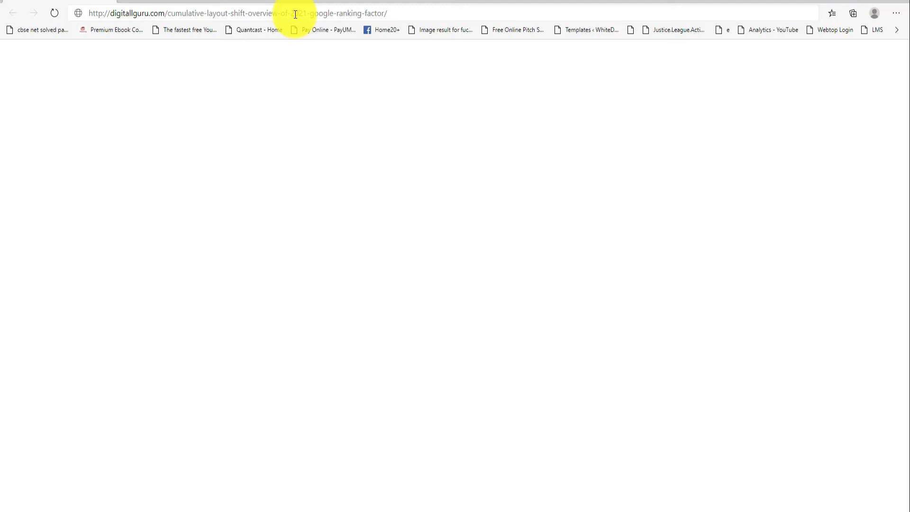
click(295, 14)
key(Return)
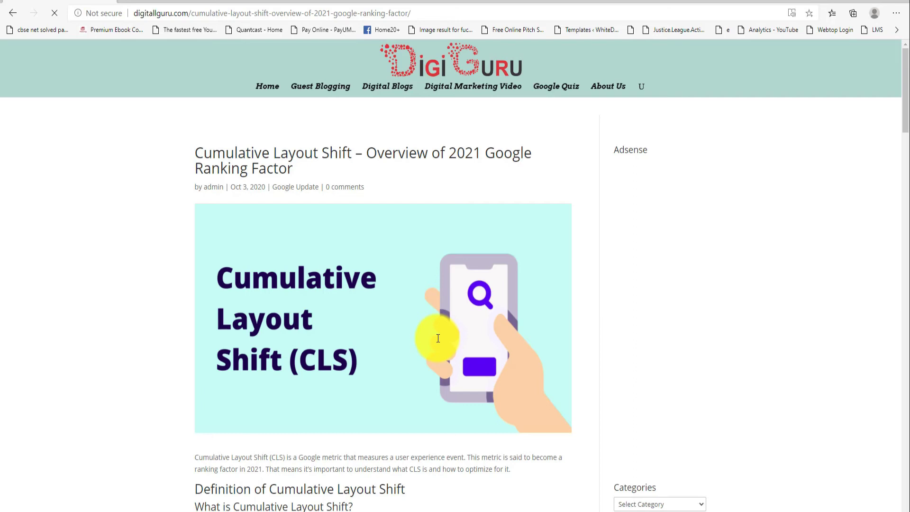
- Scroll through the live CLS post to look for ads
scroll(438, 338, down, 3)
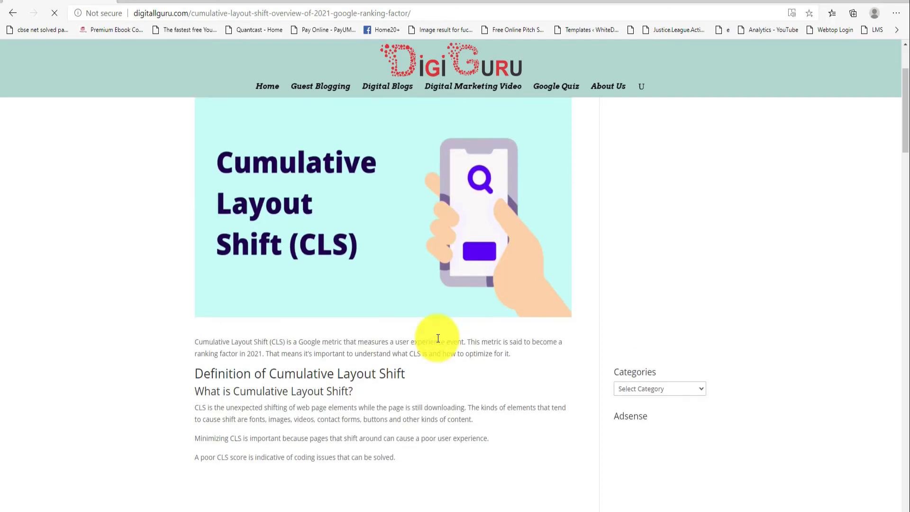
scroll(438, 338, up, 3)
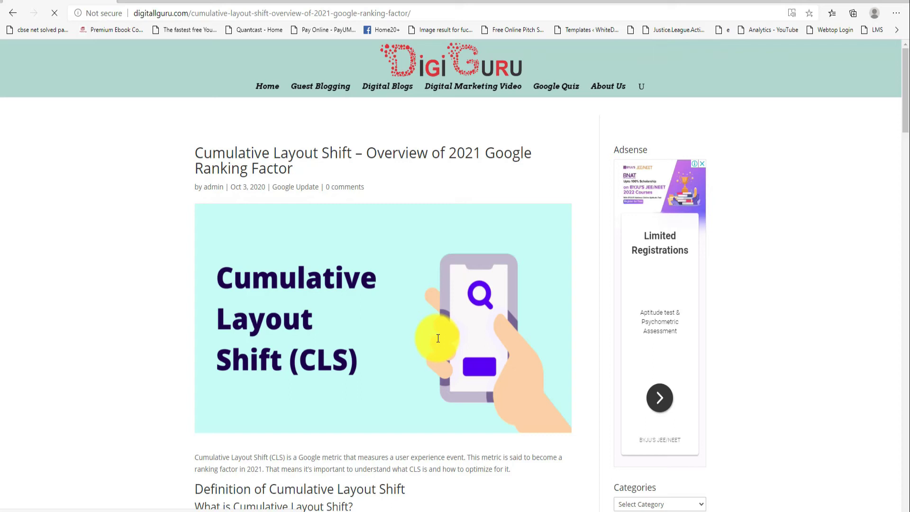
scroll(438, 280, down, 2)
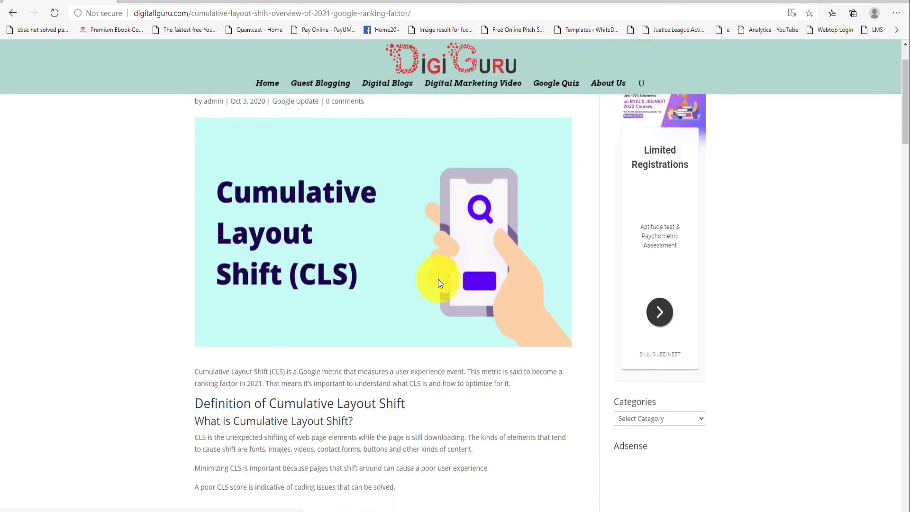
scroll(438, 280, down, 2)
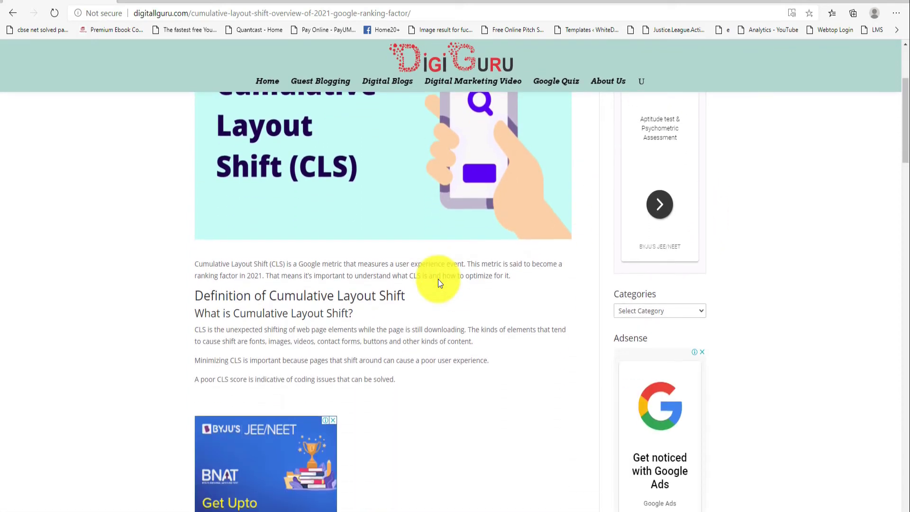
scroll(438, 282, down, 1)
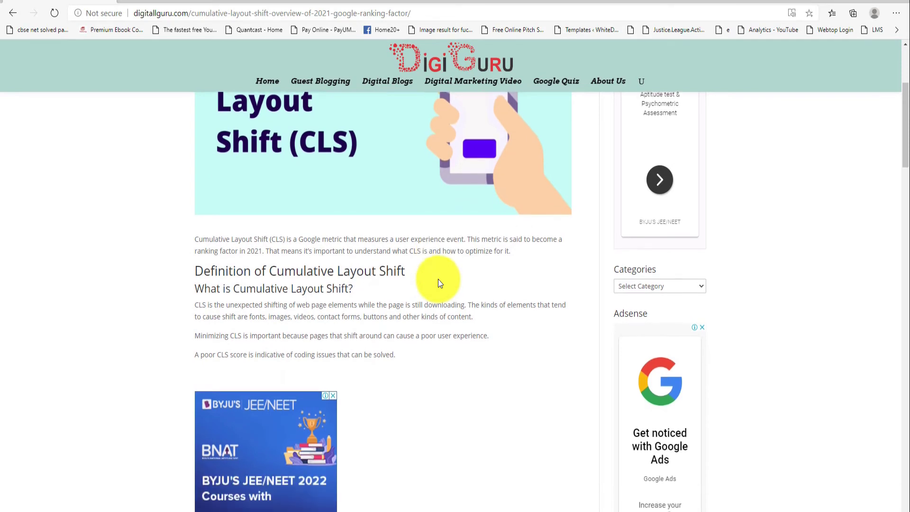
scroll(437, 279, down, 3)
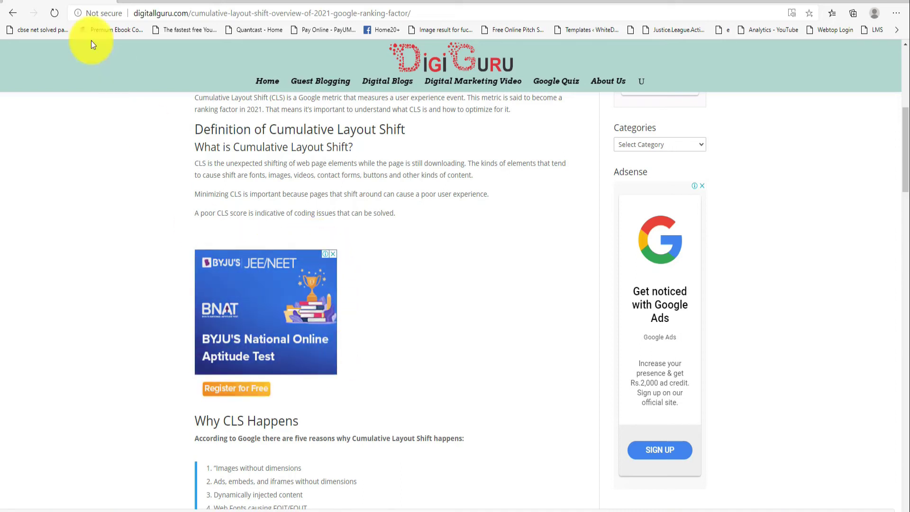
- Reload the post and check the display ad after the 'can be solved.' paragraph
click(54, 13)
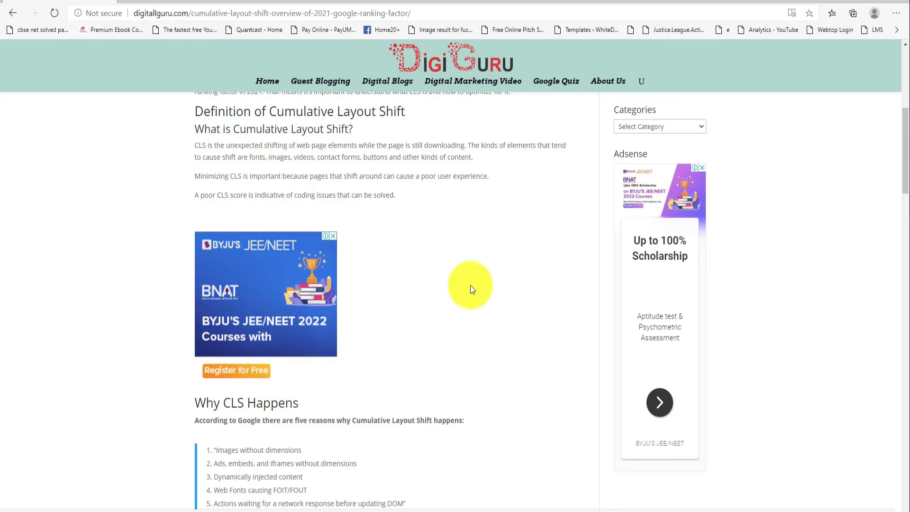
scroll(470, 285, up, 2)
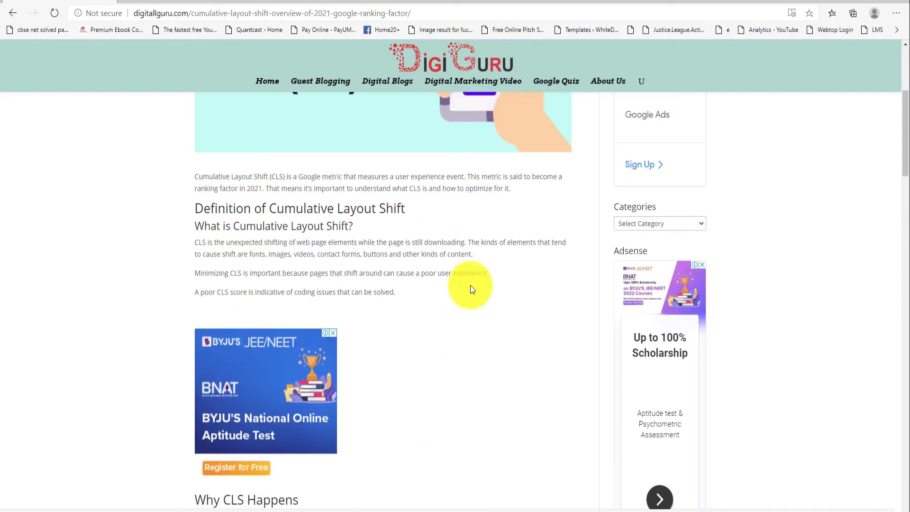
scroll(470, 285, up, 4)
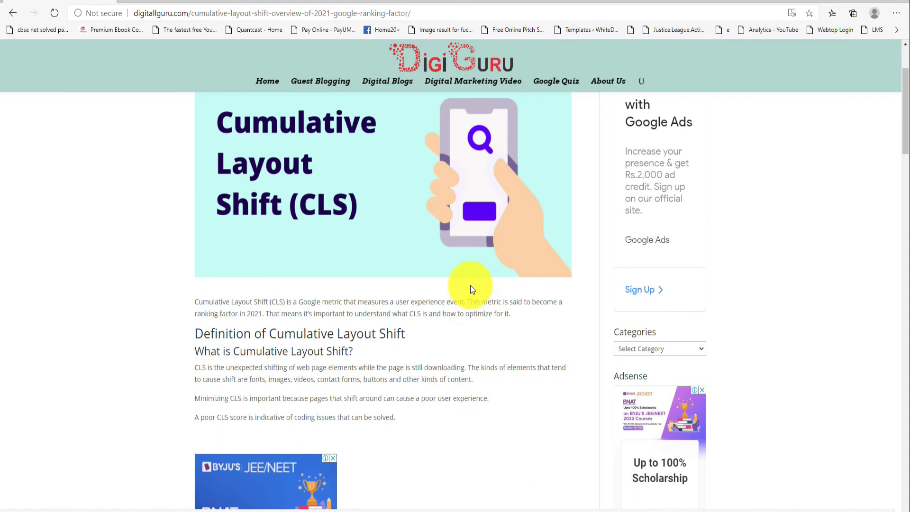
scroll(470, 288, up, 1)
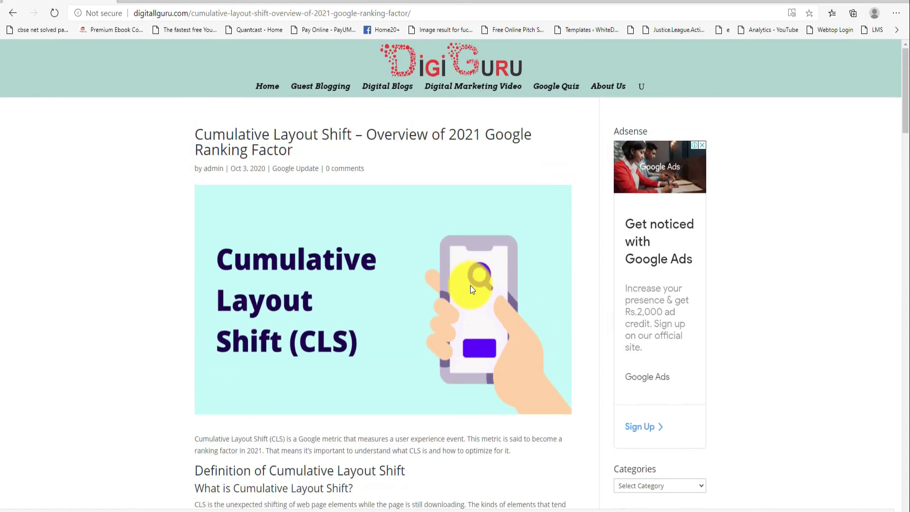
scroll(470, 286, down, 6)
scroll(470, 285, down, 2)
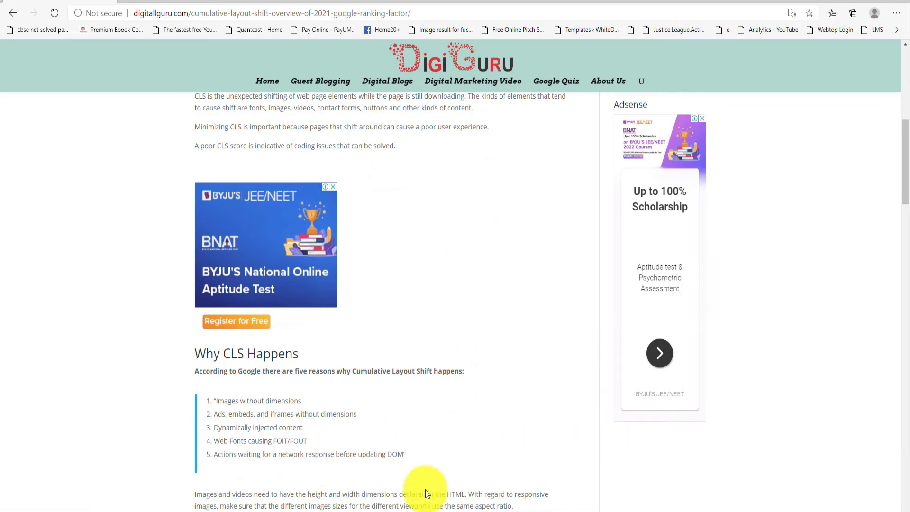
- Copy the post's URL in Chrome and return to its WordPress Edit Post tab
key(alt+Tab)
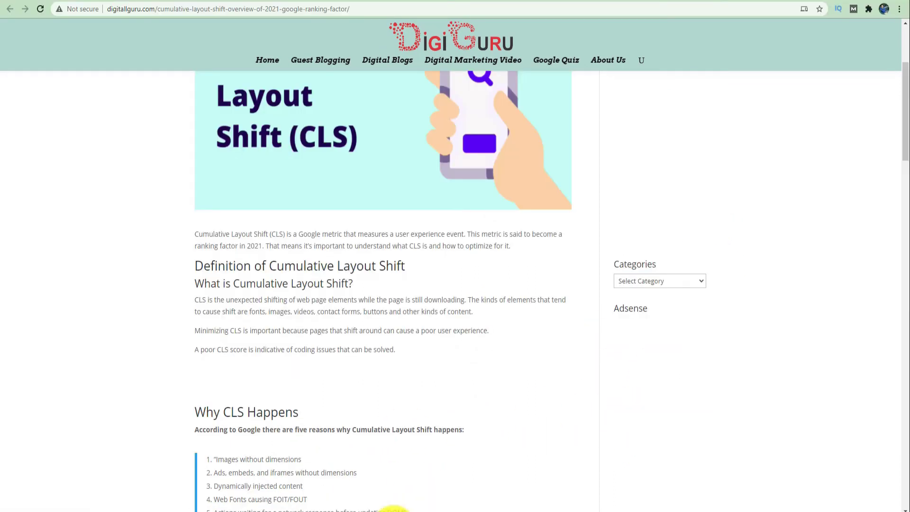
click(605, 4)
key(ctrl+c)
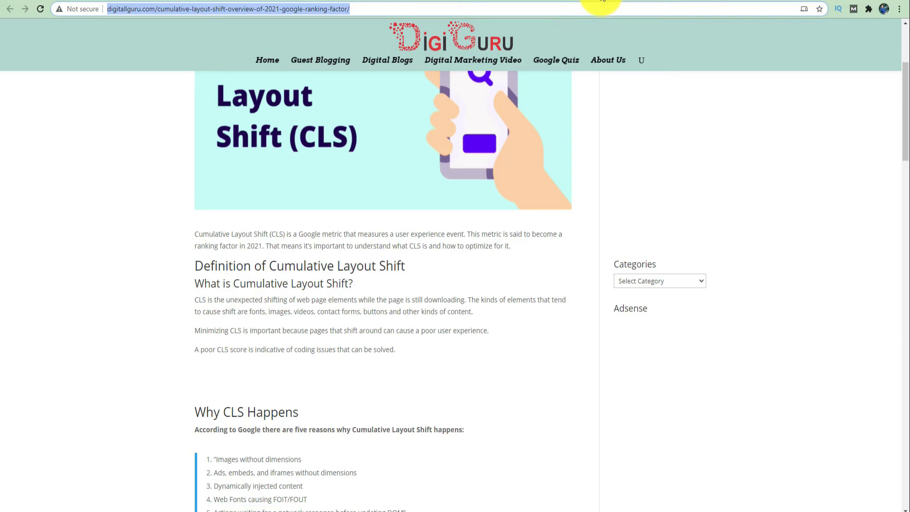
key(ctrl+Tab)
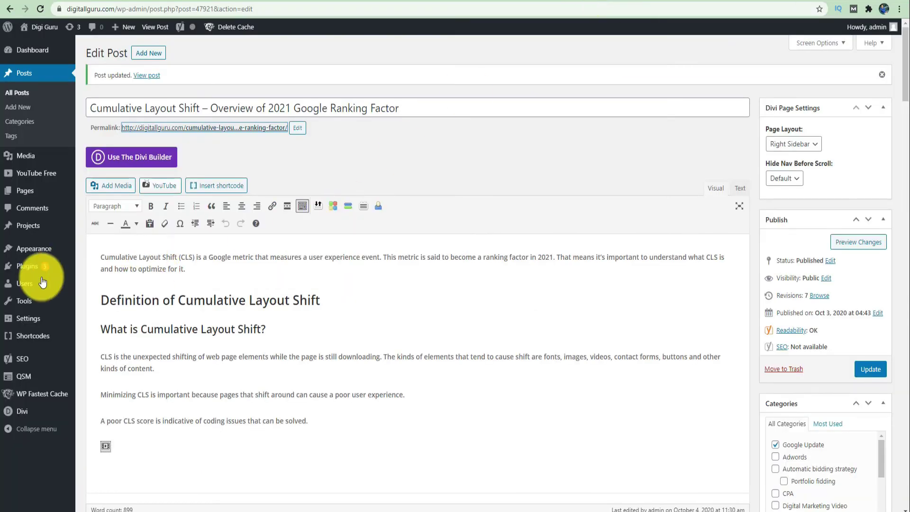
mouse_move(31, 250)
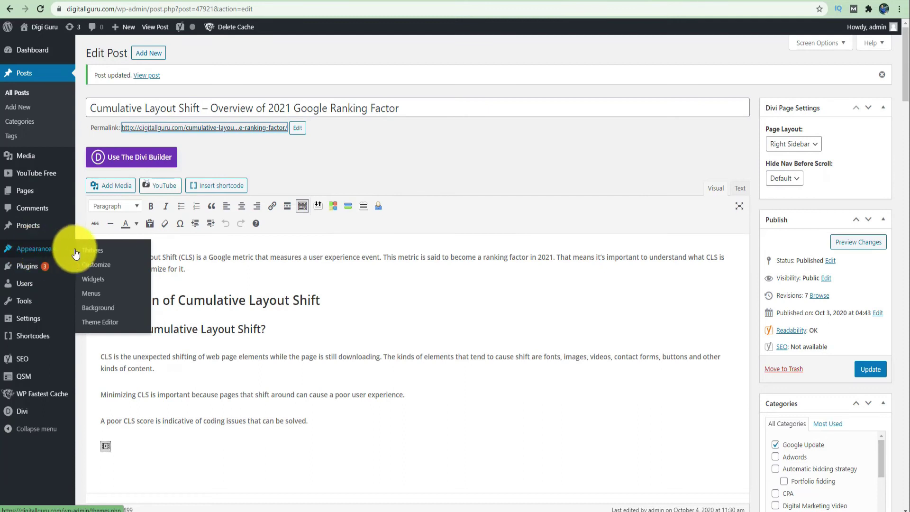
- Open Appearance > Widgets to view the Sidebar and footer widget areas
click(104, 282)
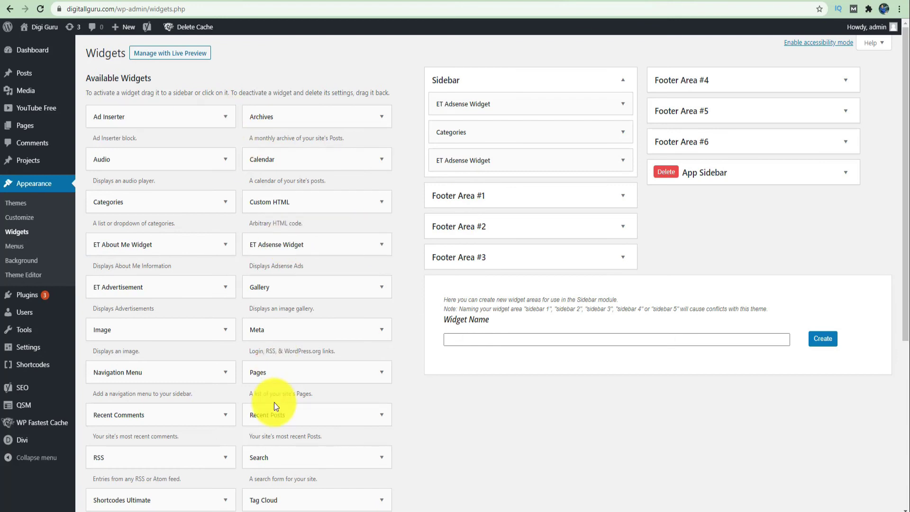
scroll(274, 404, down, 1)
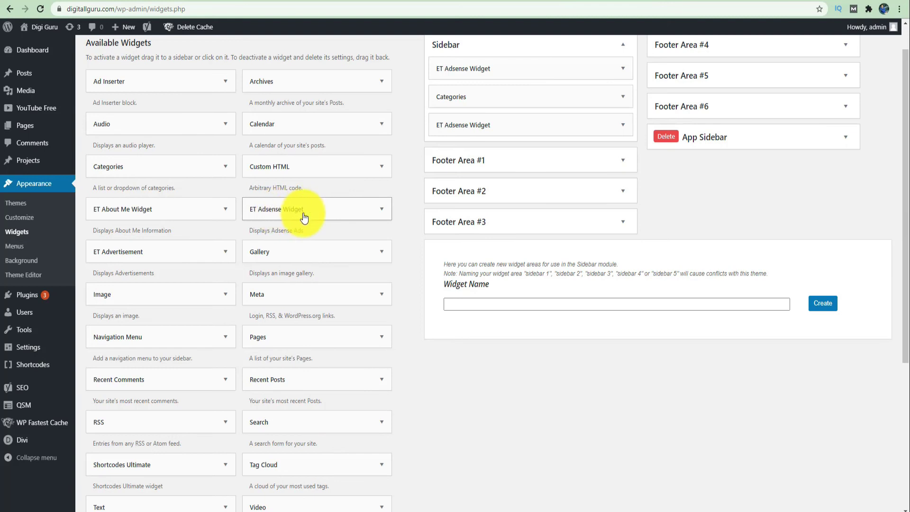
- Add a Text widget below Categories in the Sidebar, in Text mode with an empty body
scroll(305, 217, down, 4)
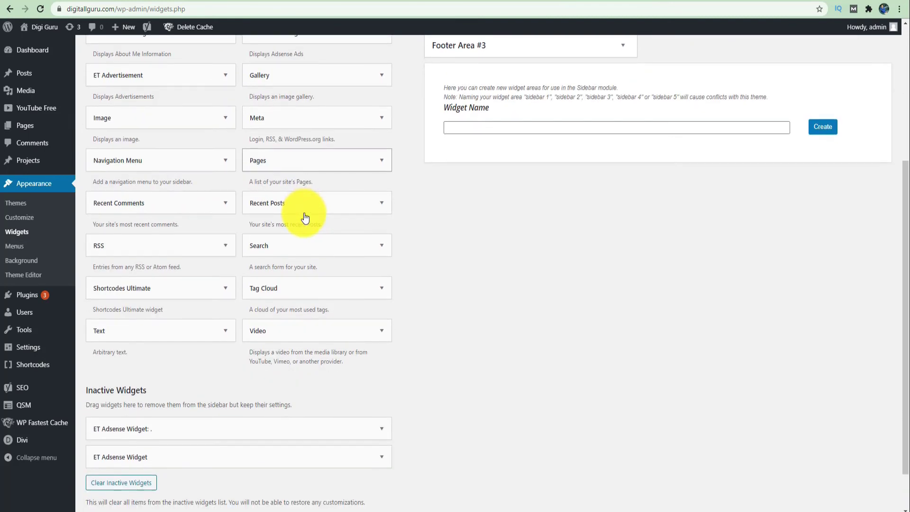
scroll(305, 217, up, 1)
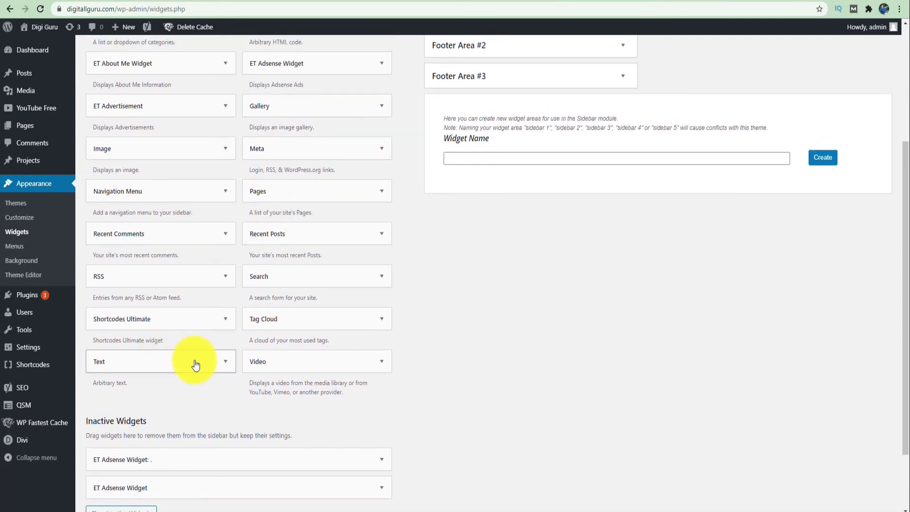
drag(195, 365, 545, 90)
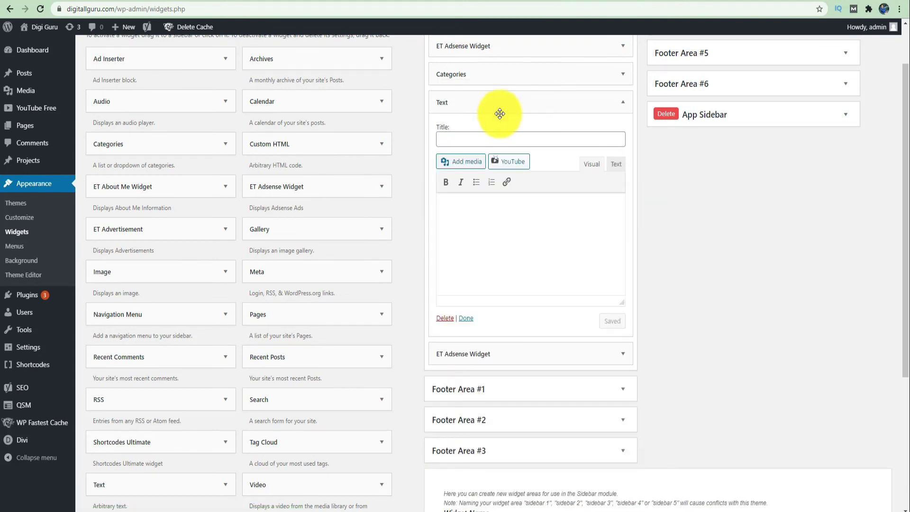
click(617, 166)
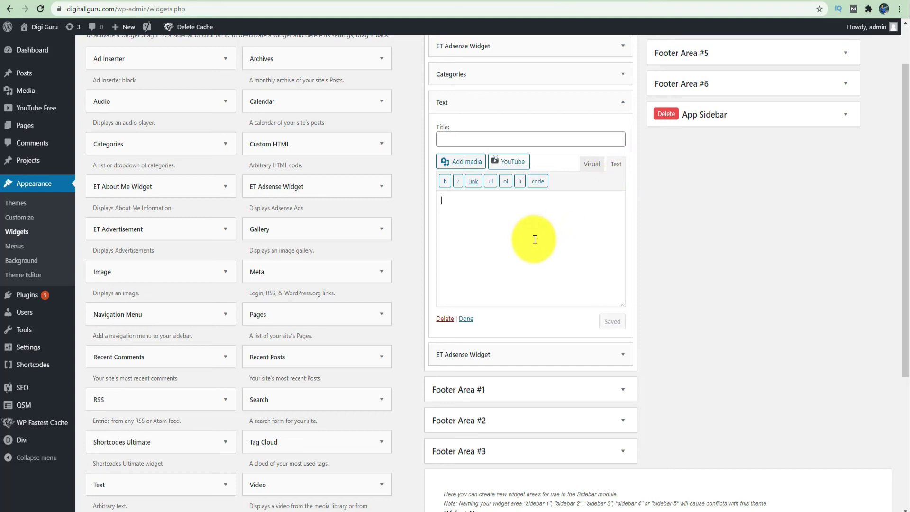
key(ctrl+v)
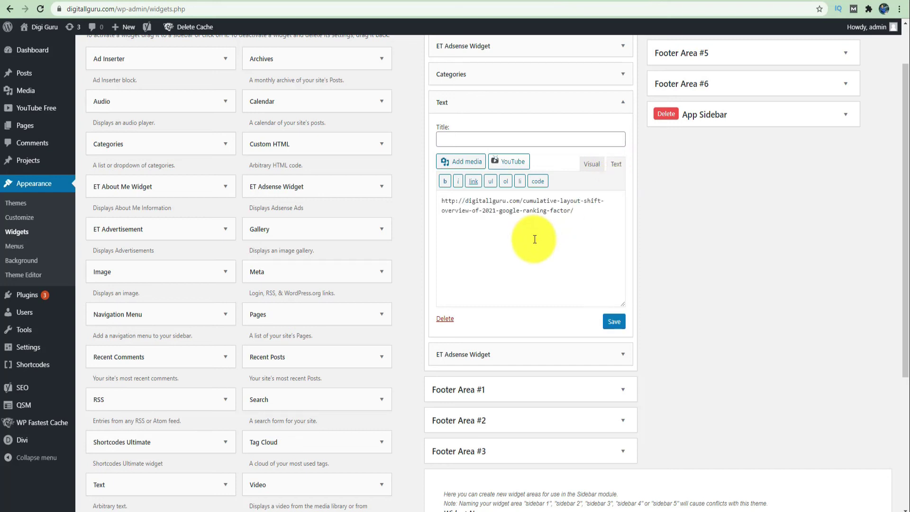
key(ctrl+a)
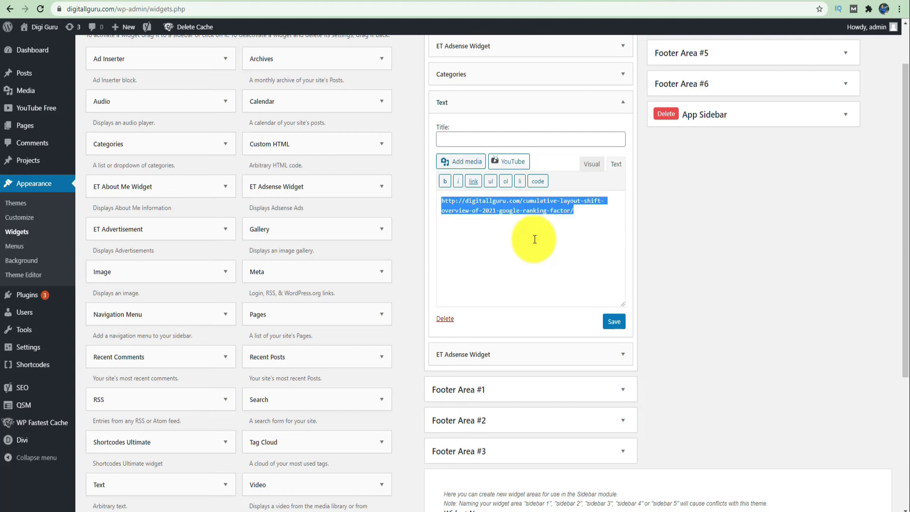
key(ctrl+x)
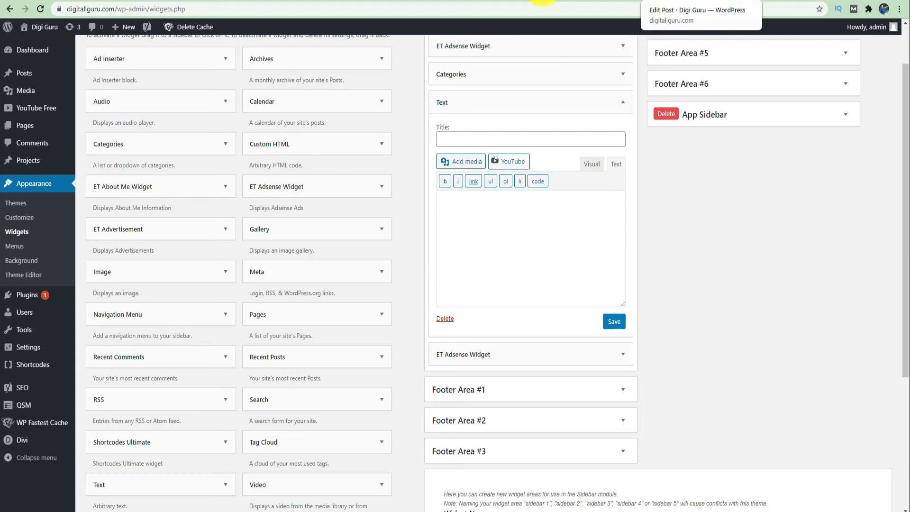
- Get the 'Display ads sample' unit's code from AdSense ad units and copy it
click(441, 2)
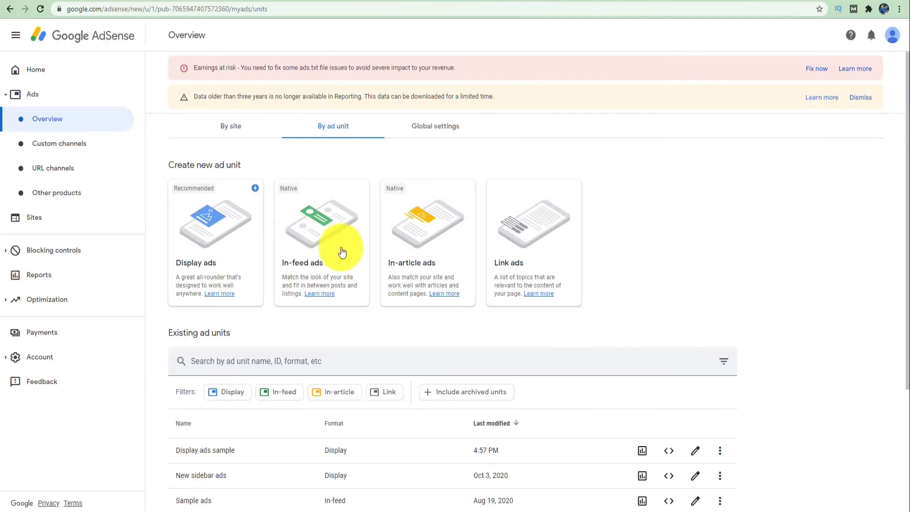
scroll(445, 300, down, 2)
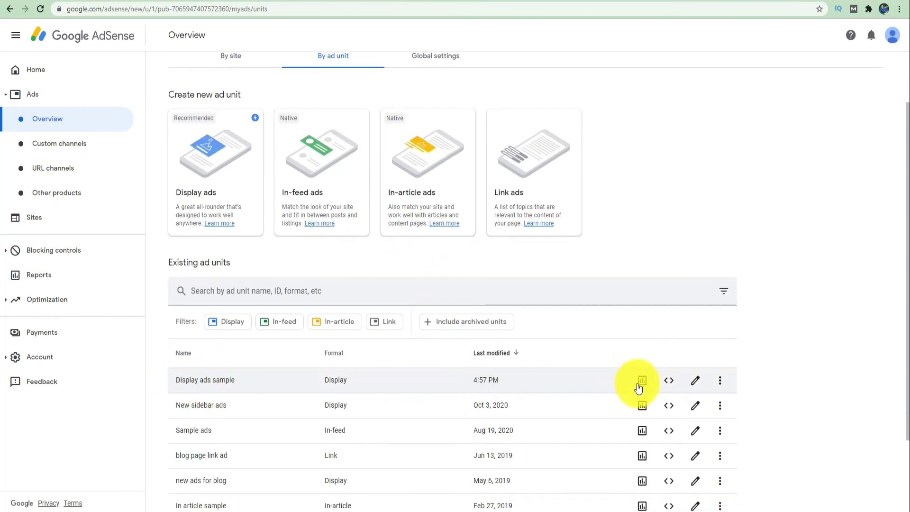
click(669, 382)
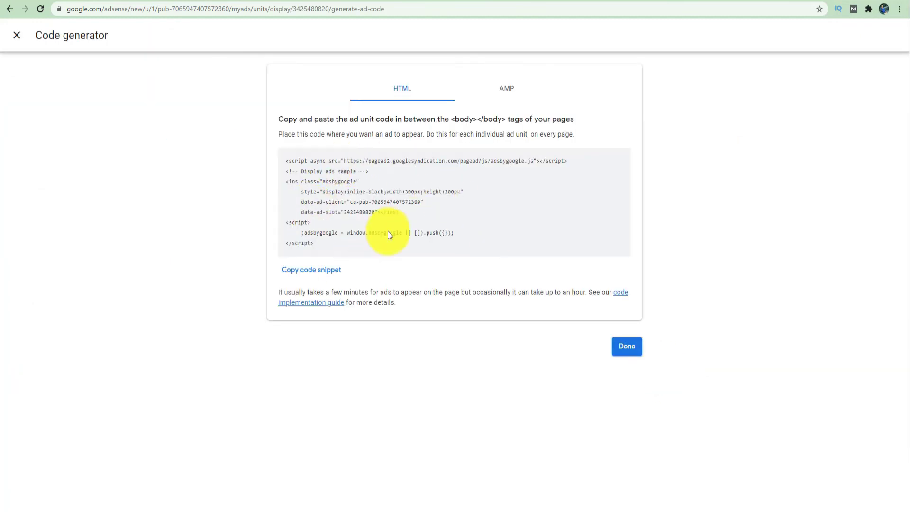
click(318, 275)
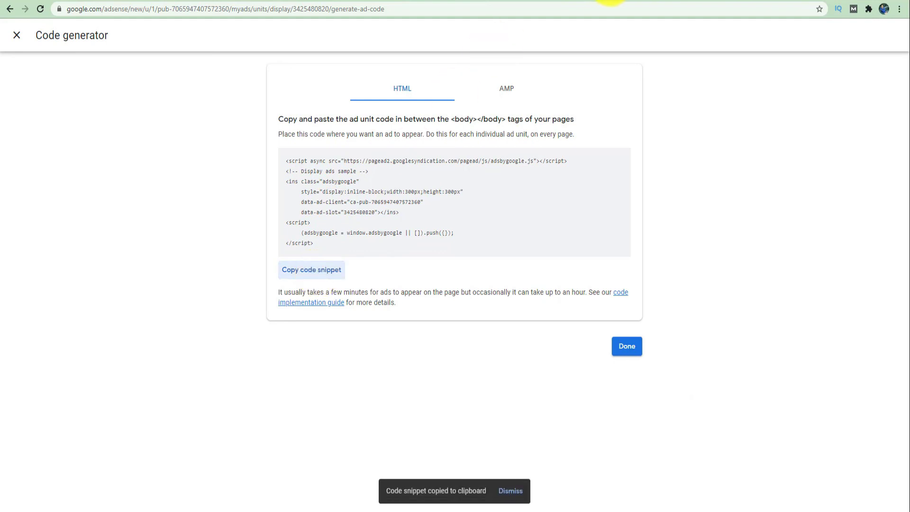
- Paste the Display ads sample code into the Sidebar Text widget, save it and close it
click(606, 0)
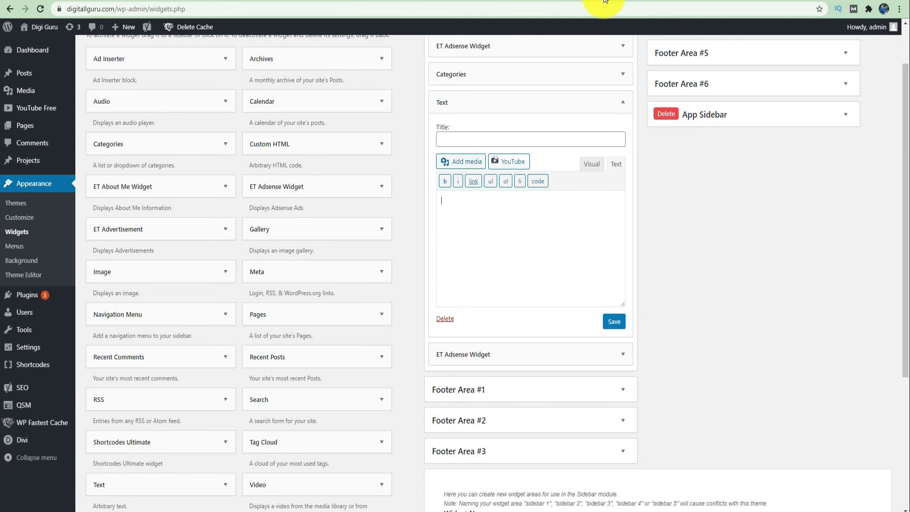
key(ctrl+v)
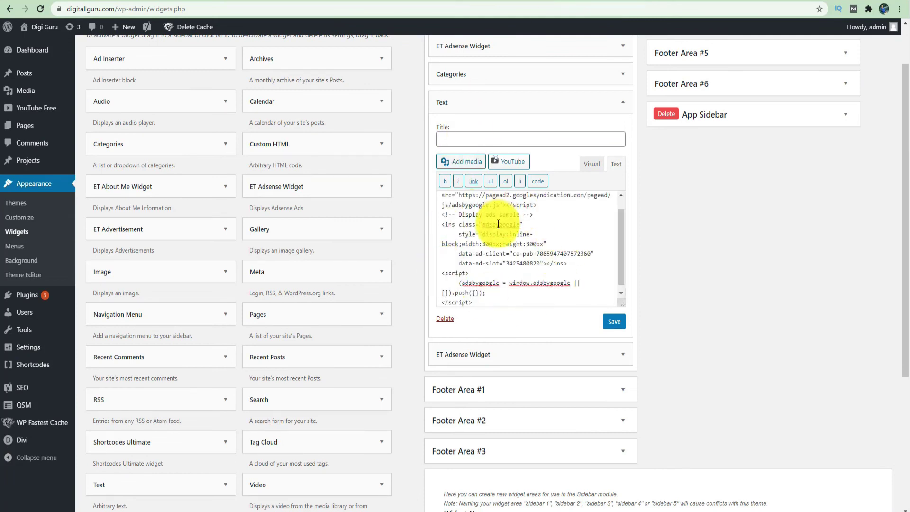
click(592, 166)
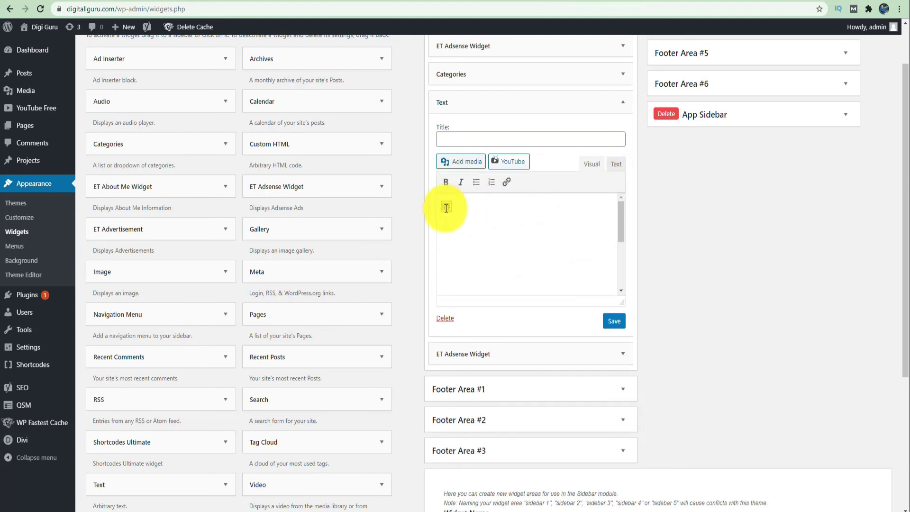
click(615, 323)
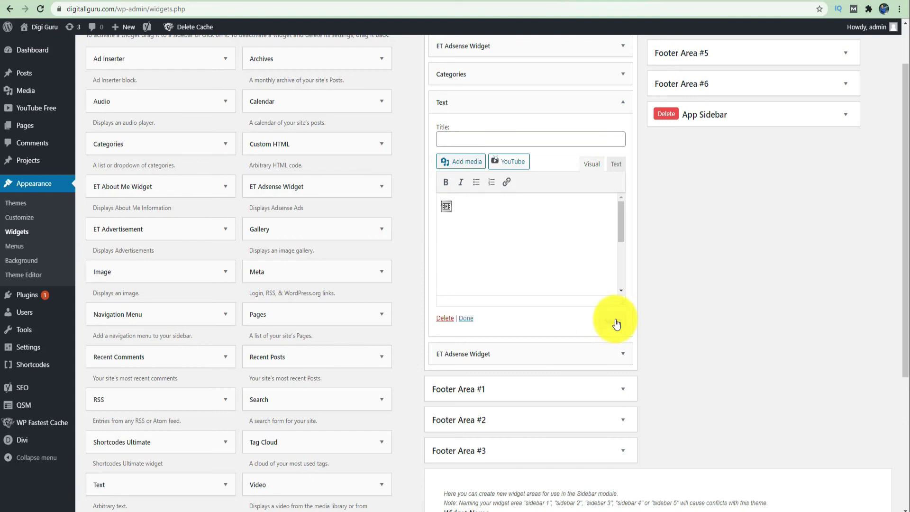
click(465, 319)
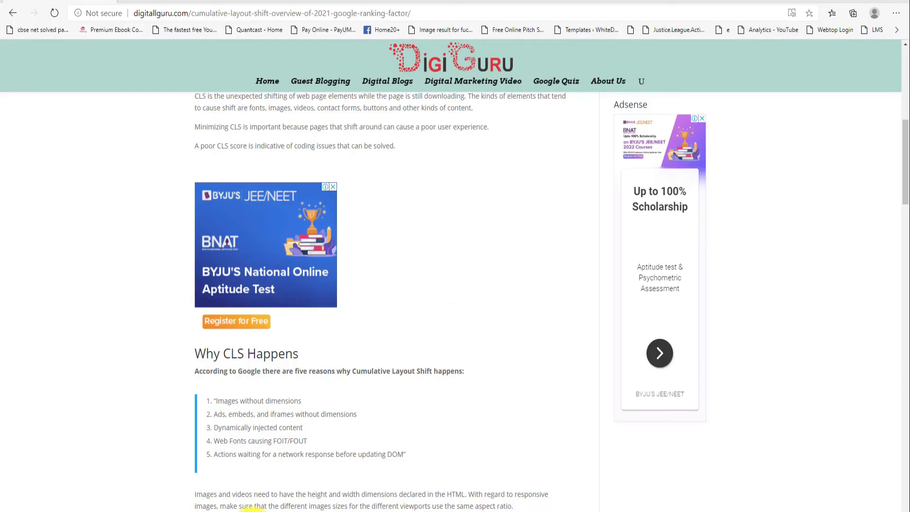
- Reload the live CLS post in Edge and check the new sidebar ad below Categories
scroll(806, 304, up, 6)
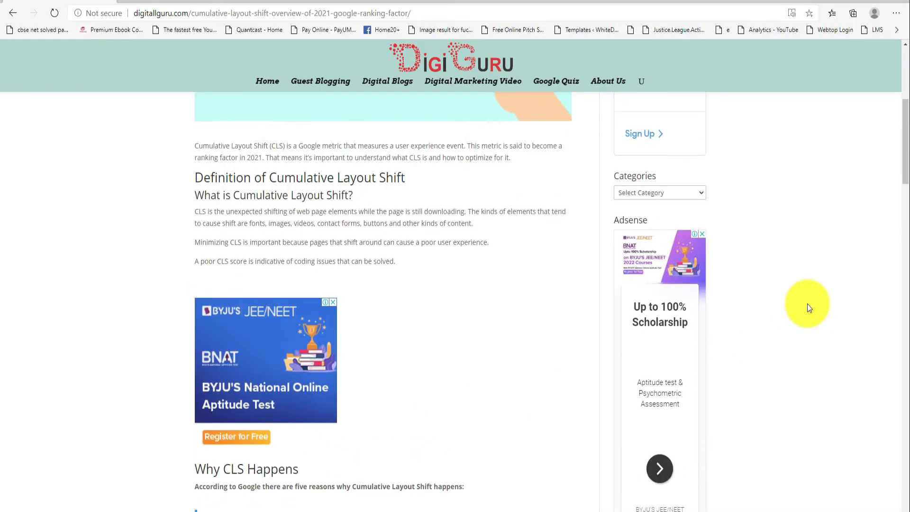
scroll(807, 303, up, 3)
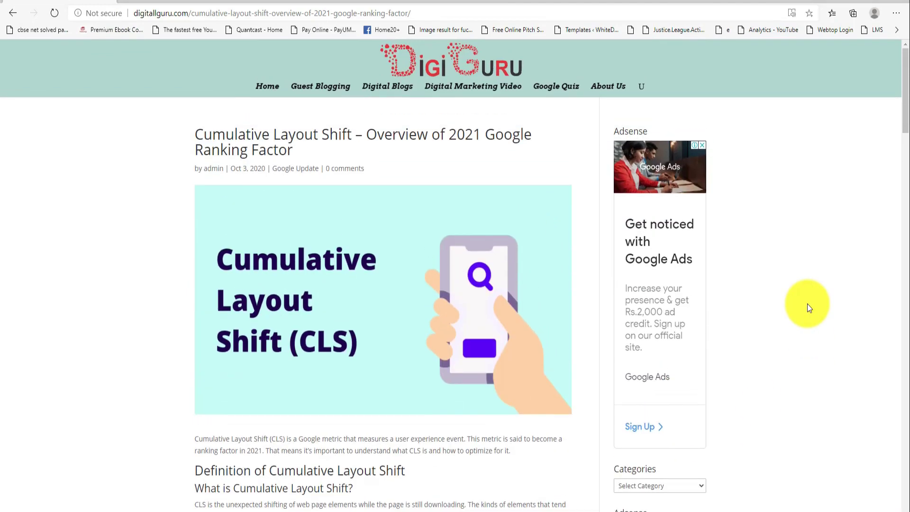
scroll(807, 304, down, 3)
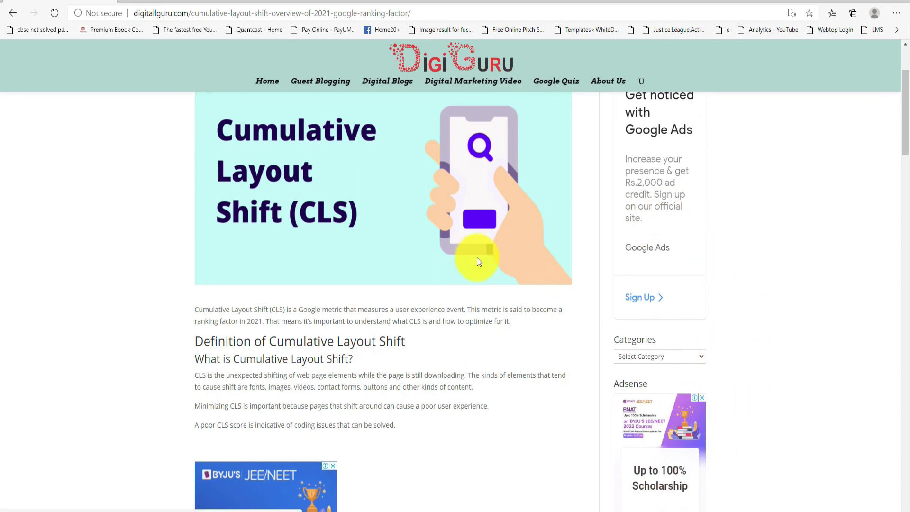
click(54, 14)
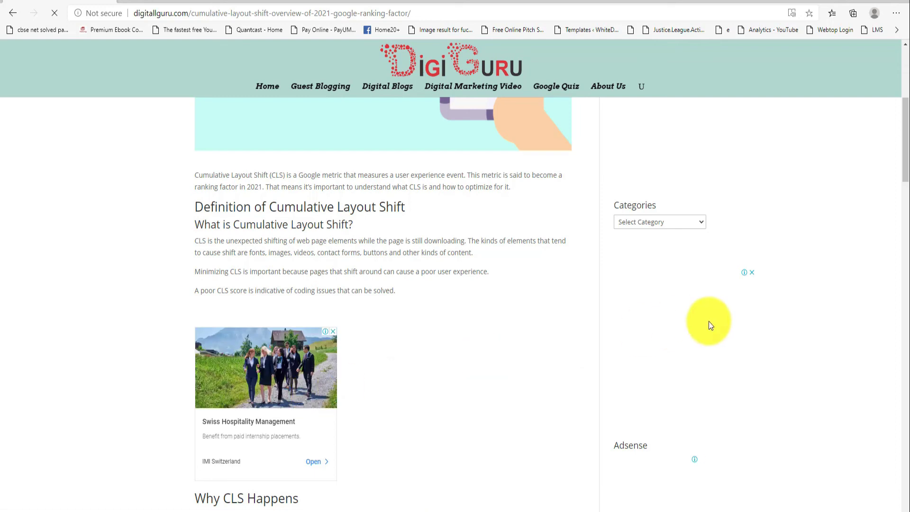
scroll(709, 320, down, 4)
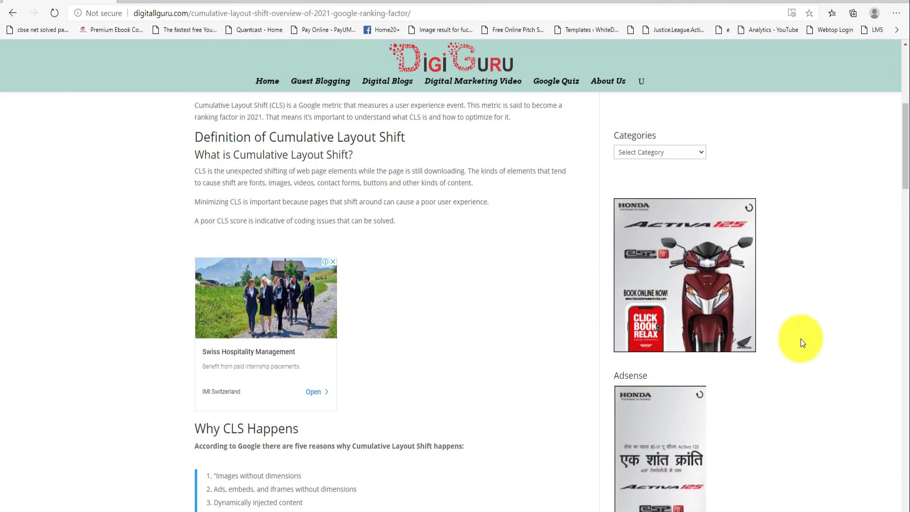
scroll(800, 338, down, 3)
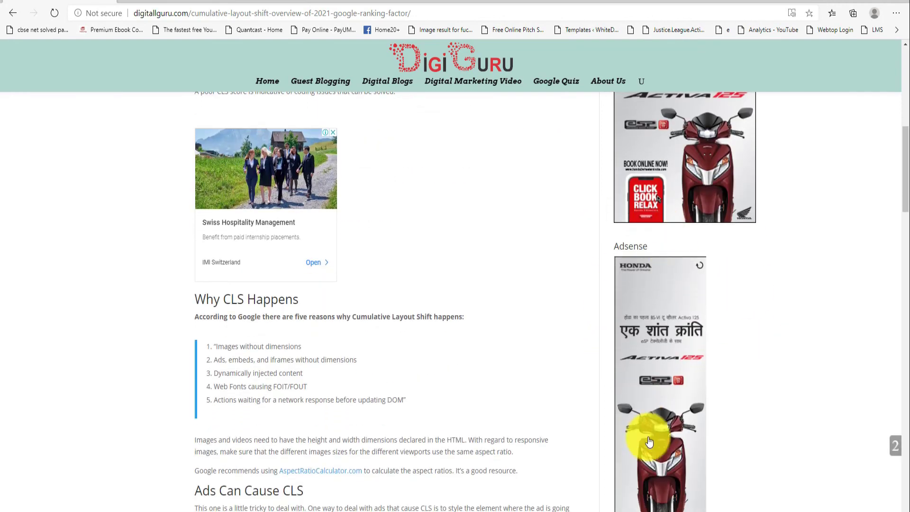
scroll(781, 314, up, 3)
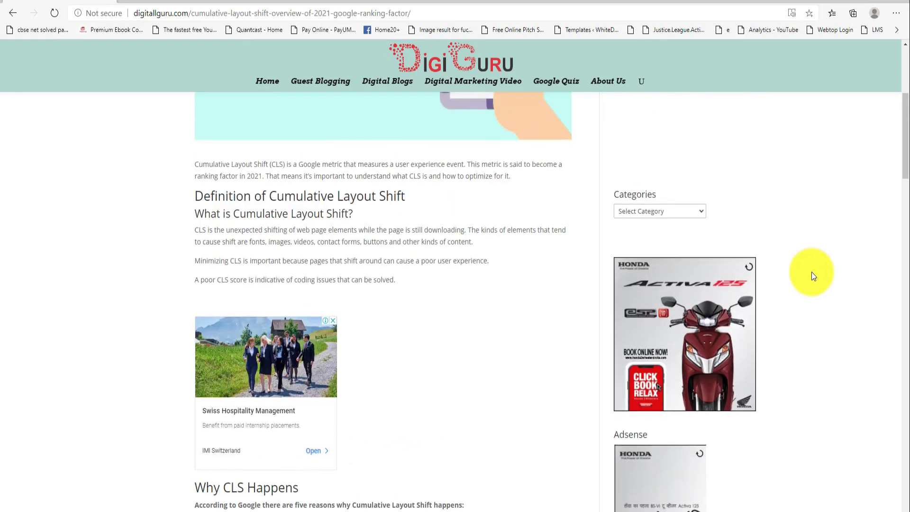
scroll(811, 275, up, 8)
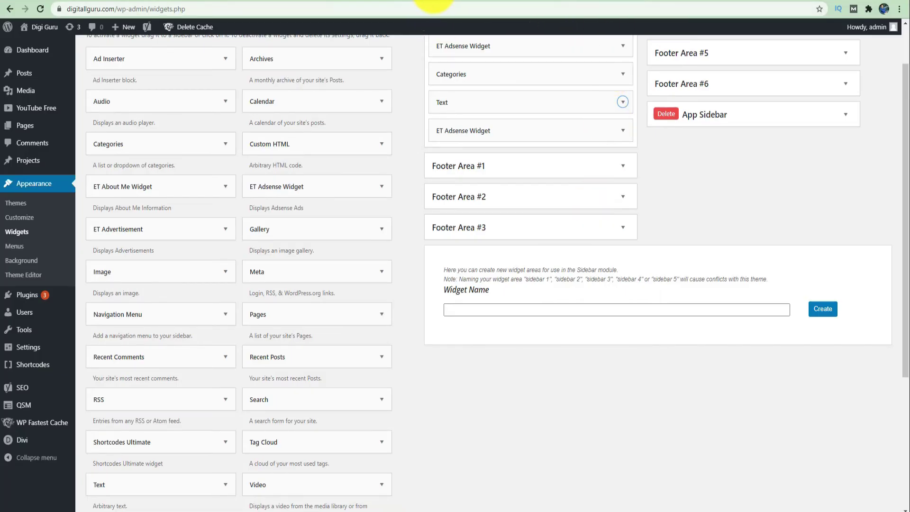
- Back in AdSense, finish with the Code generator and go to Blocking controls
click(434, 2)
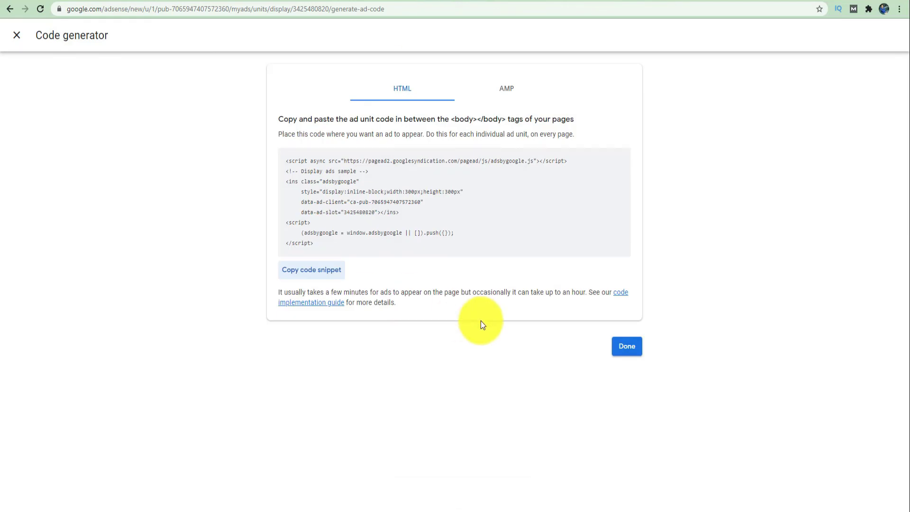
click(631, 349)
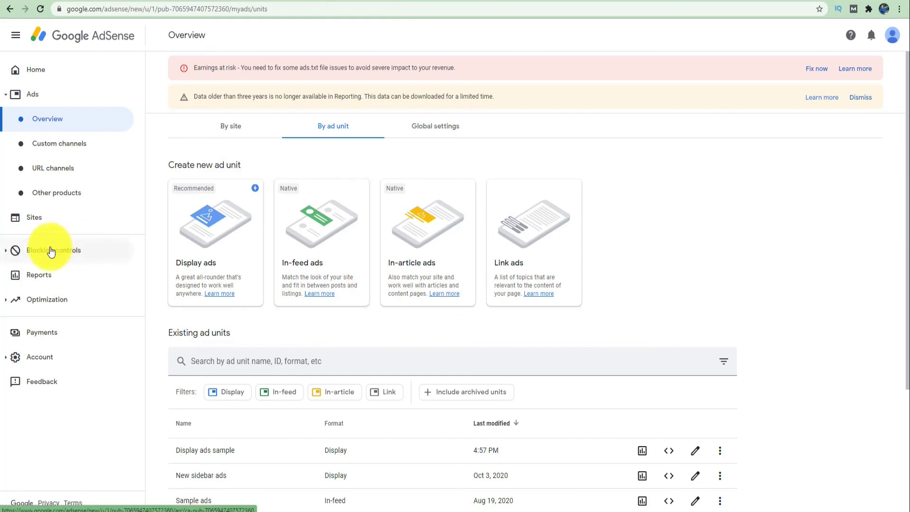
click(52, 251)
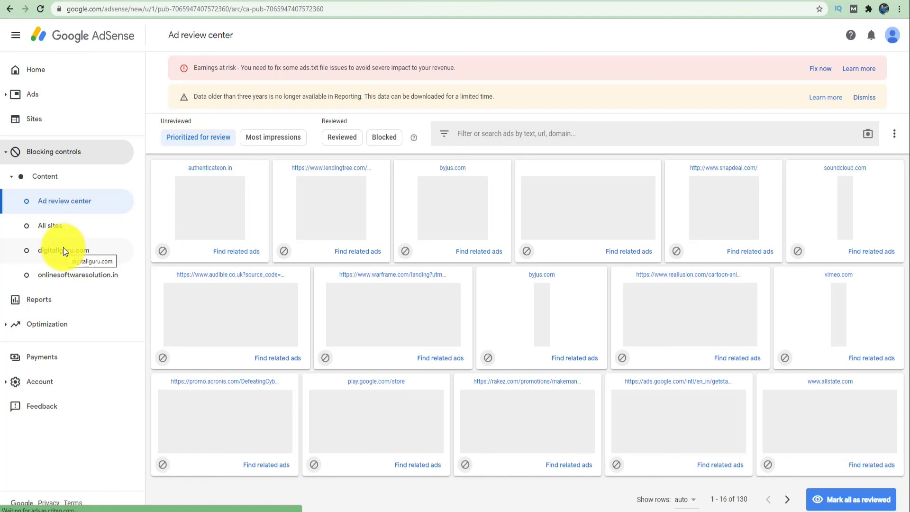
- Check digitallguru.com's Advertiser URLs list (0 blocked) and return to its blocking overview
click(63, 248)
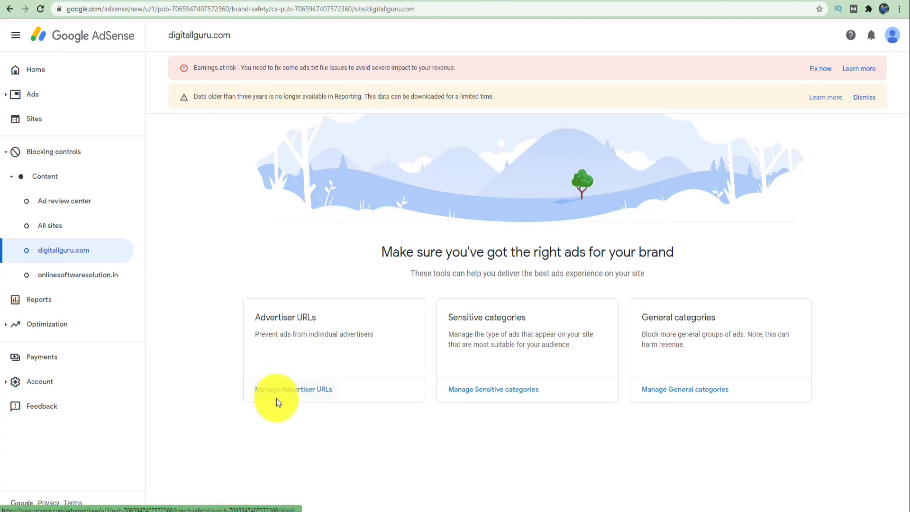
click(310, 390)
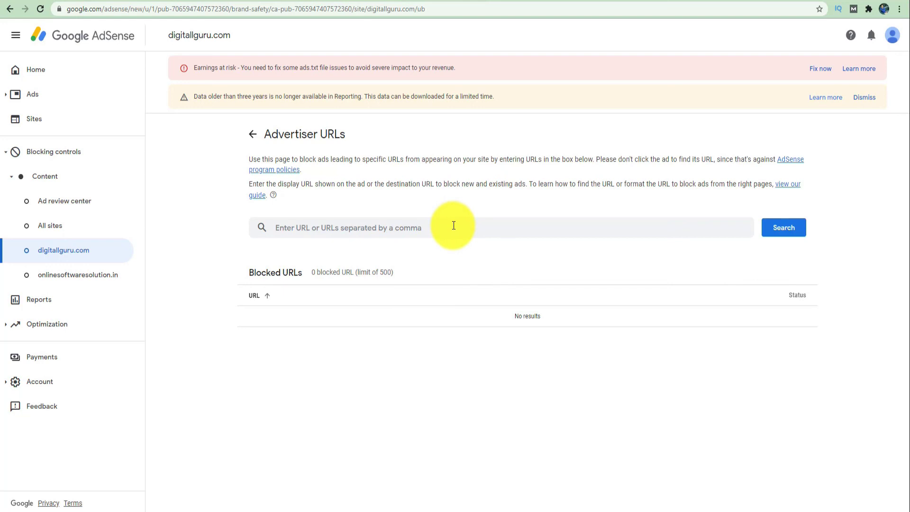
click(258, 138)
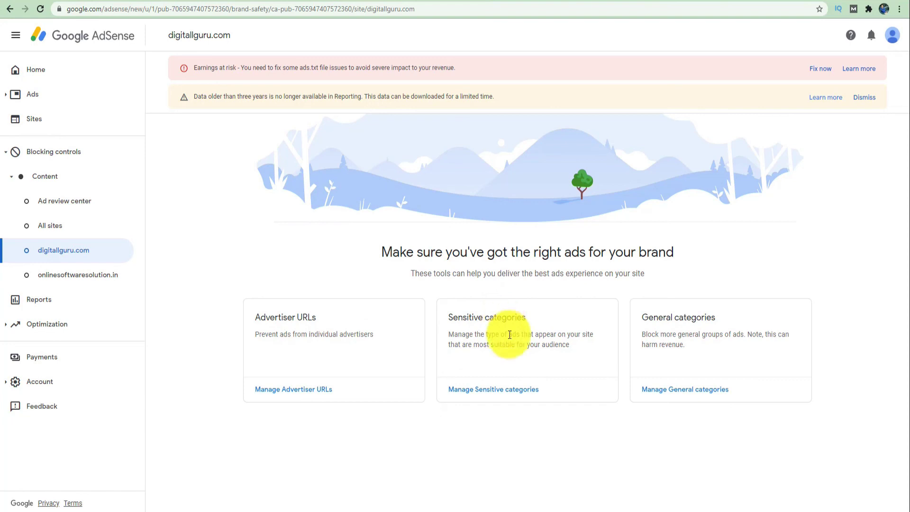
- Toggle Astrology & Esoteric and Downloadable Utilities sensitive categories, leaving 0 of 15 blocked
click(516, 393)
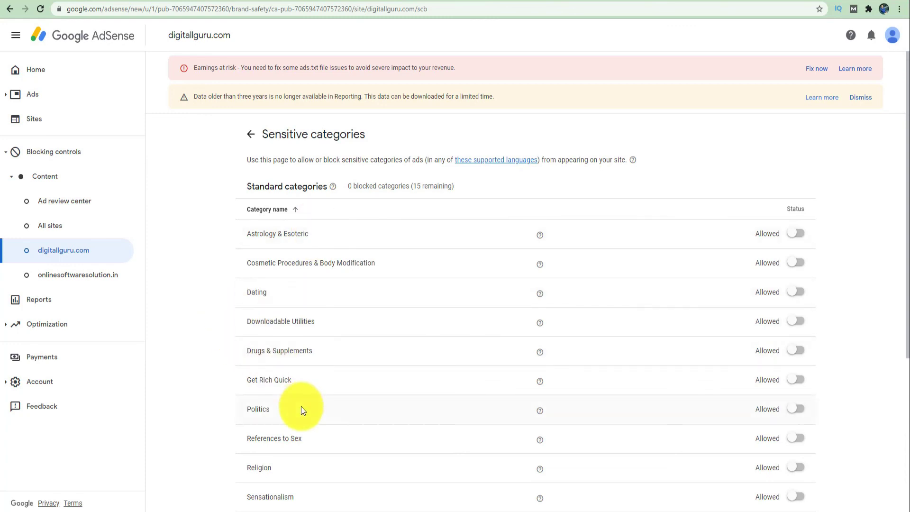
scroll(303, 409, down, 4)
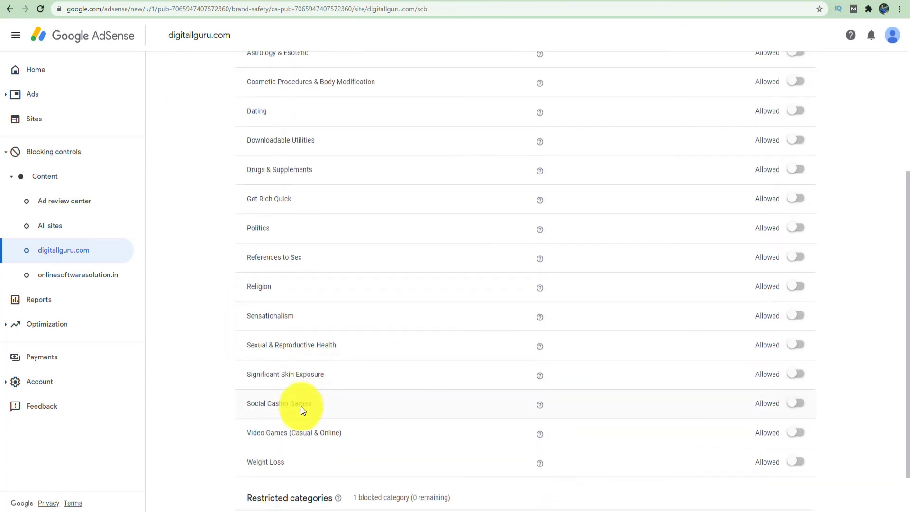
scroll(301, 408, down, 1)
scroll(300, 407, up, 3)
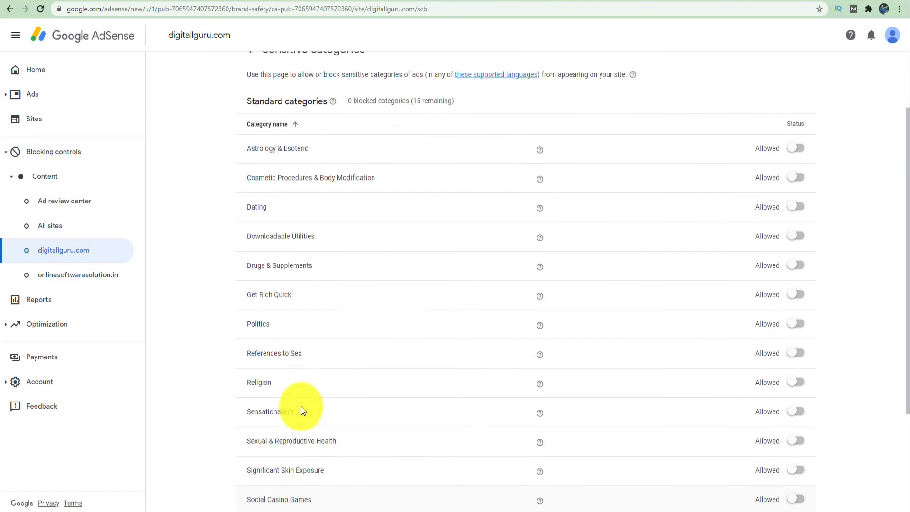
scroll(303, 411, up, 2)
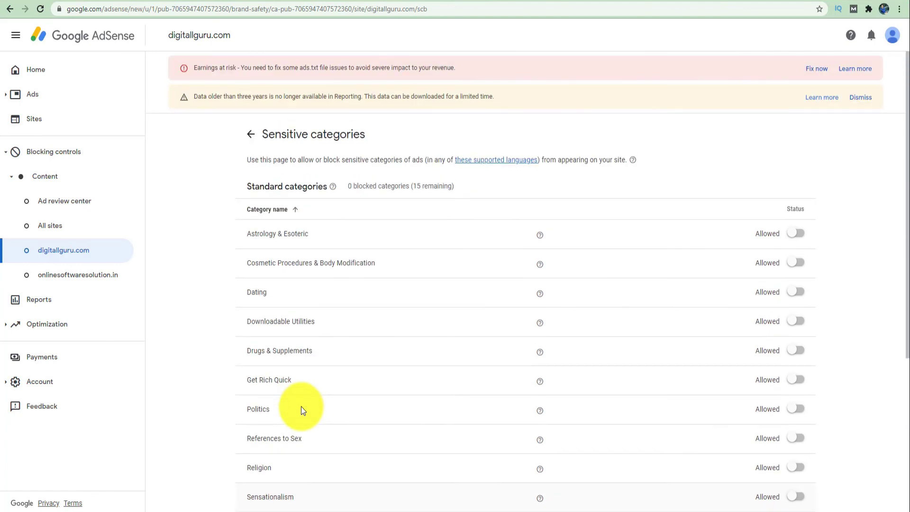
click(800, 240)
scroll(800, 240, down, 2)
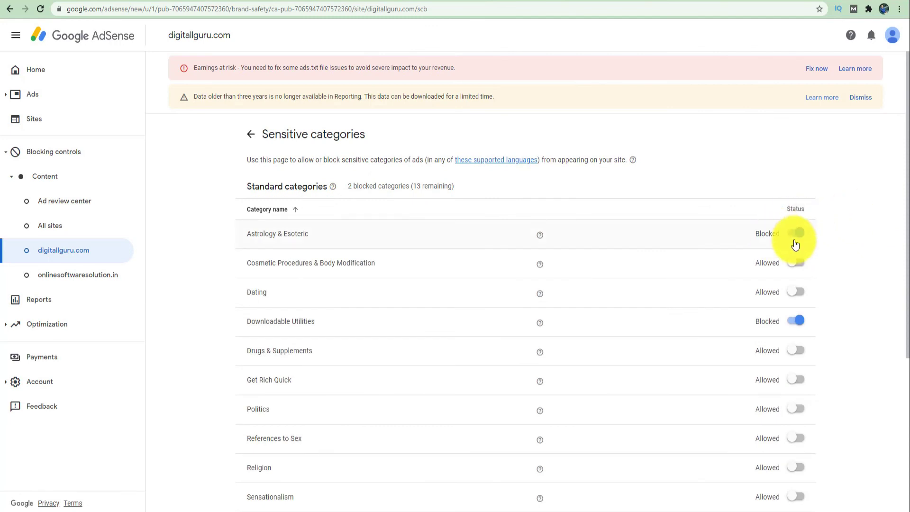
click(795, 235)
scroll(792, 284, down, 2)
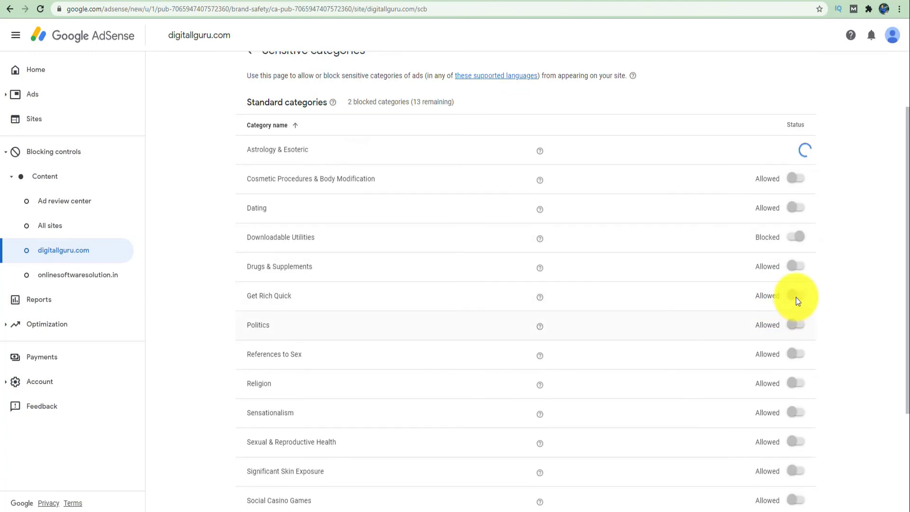
click(797, 327)
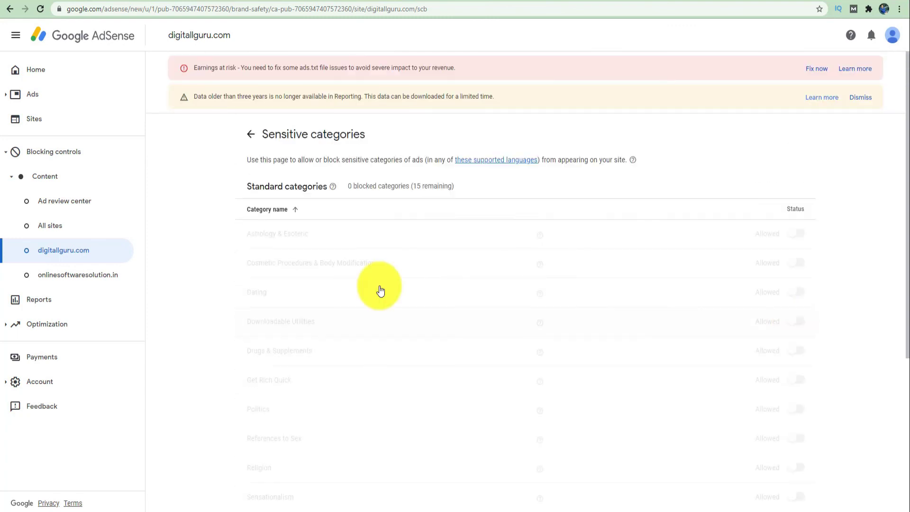
click(251, 136)
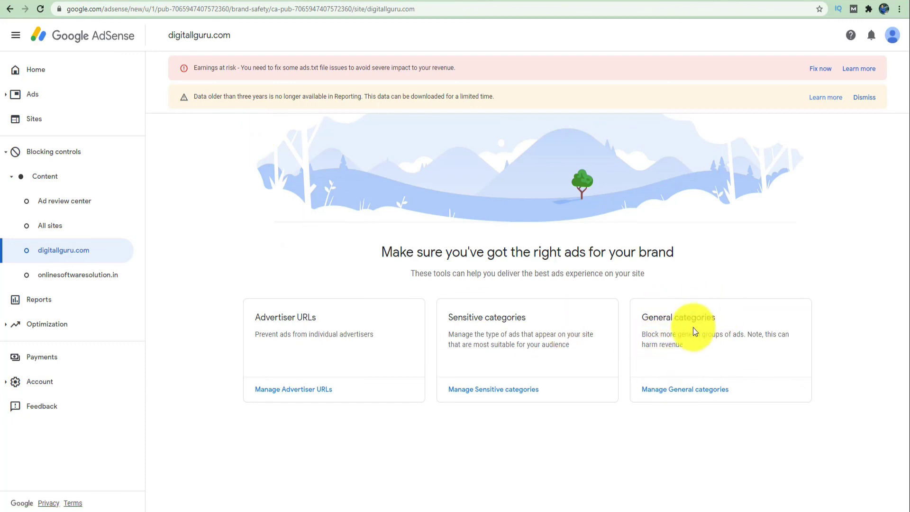
- Browse digitallguru.com's general categories and view the Apparel (18) subcategories, none blocked
click(684, 390)
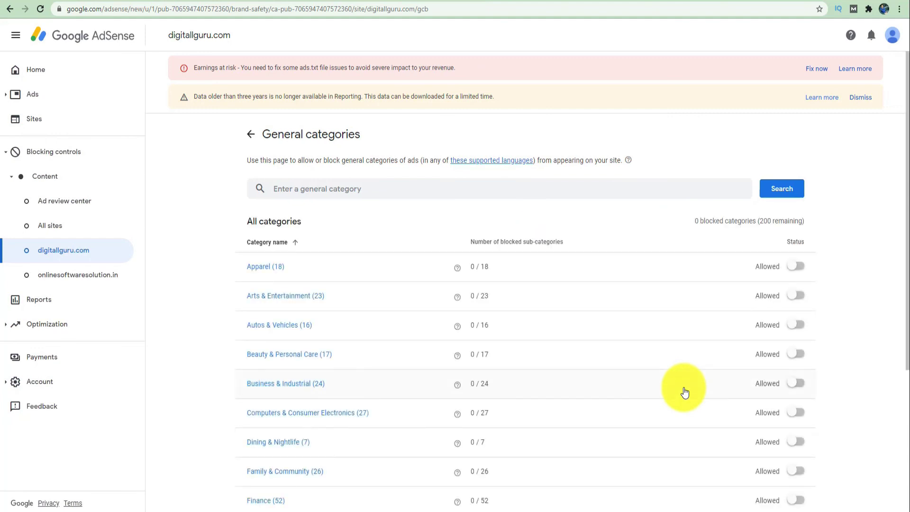
scroll(685, 393, down, 1)
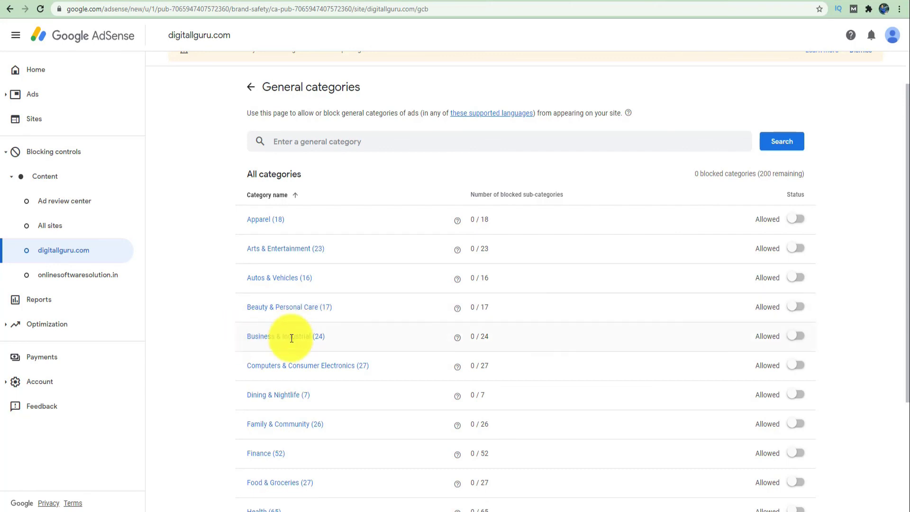
scroll(293, 328, down, 3)
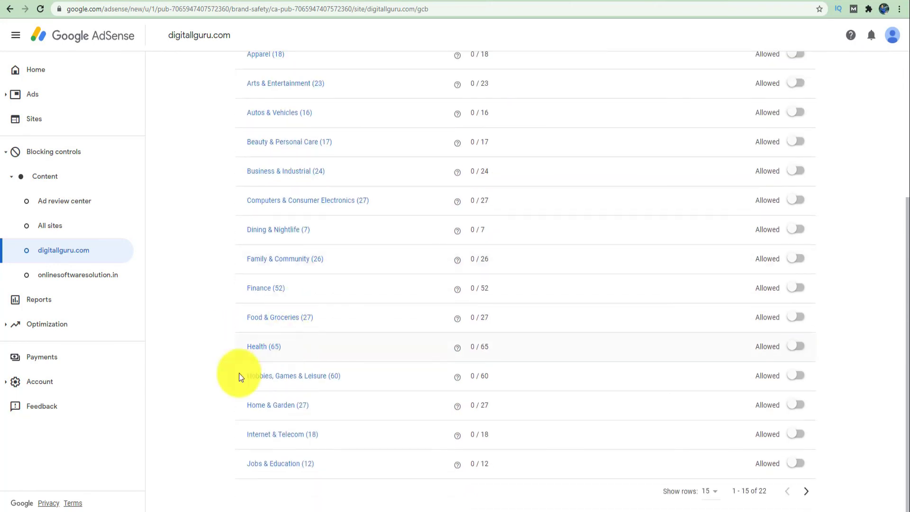
scroll(209, 379, up, 2)
scroll(209, 383, up, 2)
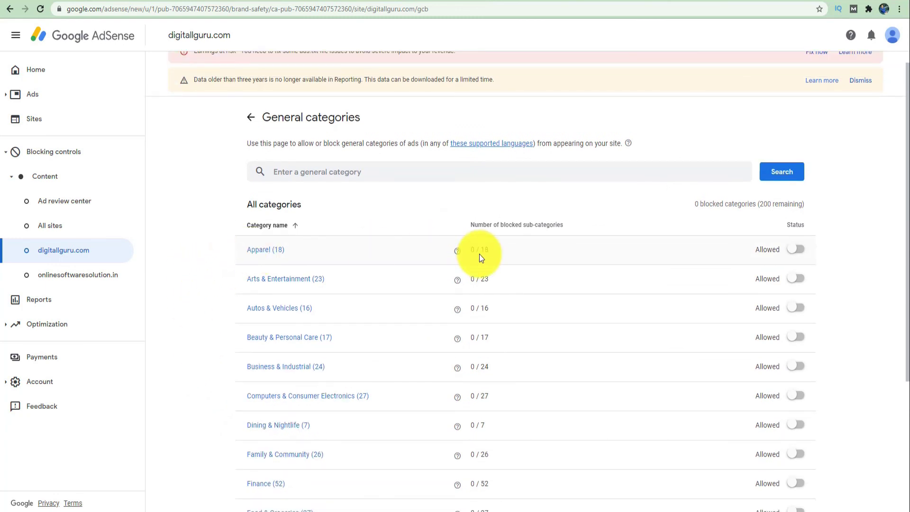
click(261, 251)
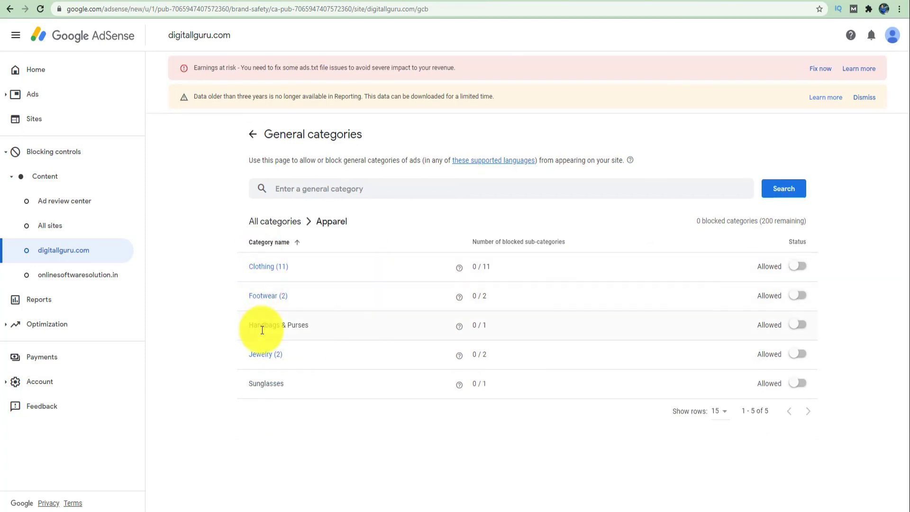